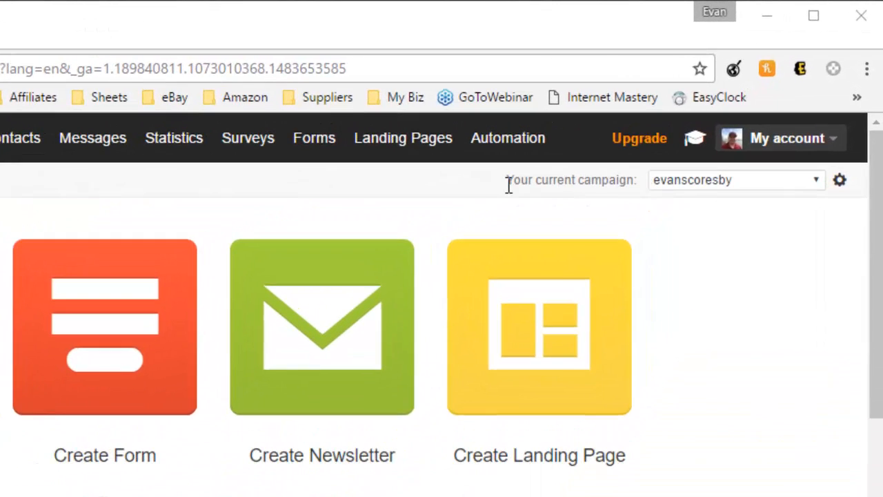
- Pick howtowithevan_main from the dashboard's current-campaign list
drag(507, 181, 638, 181)
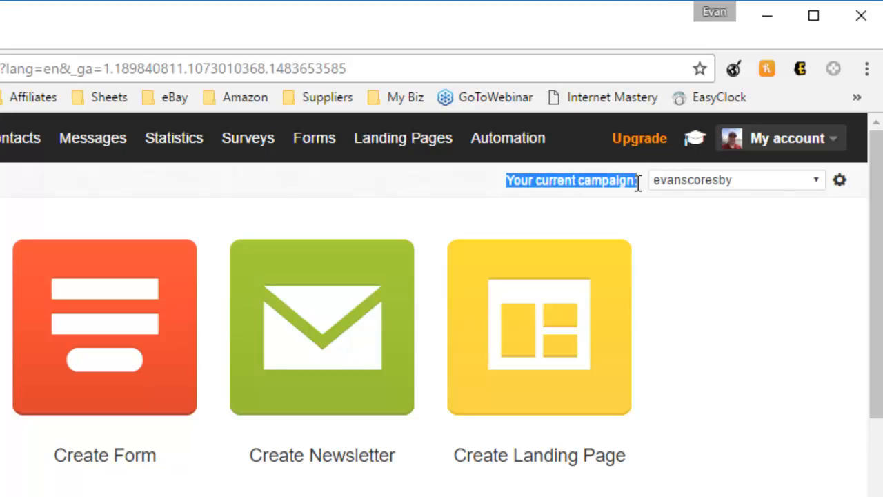
click(588, 235)
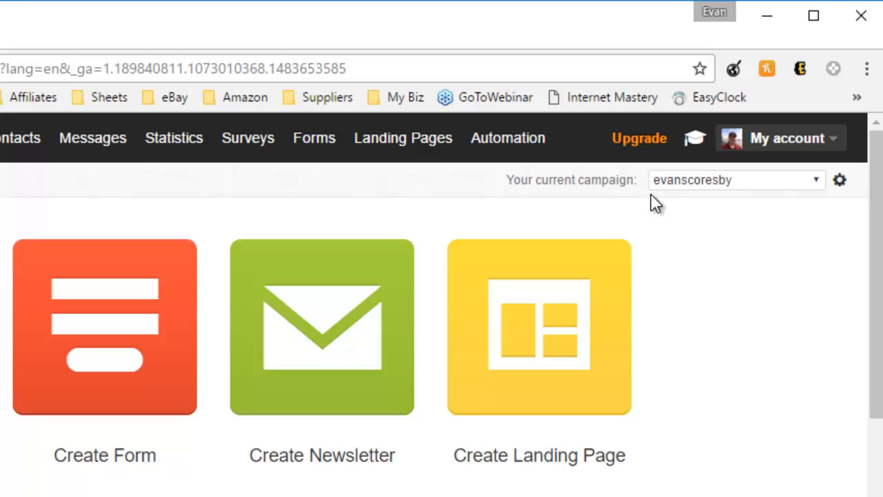
click(682, 184)
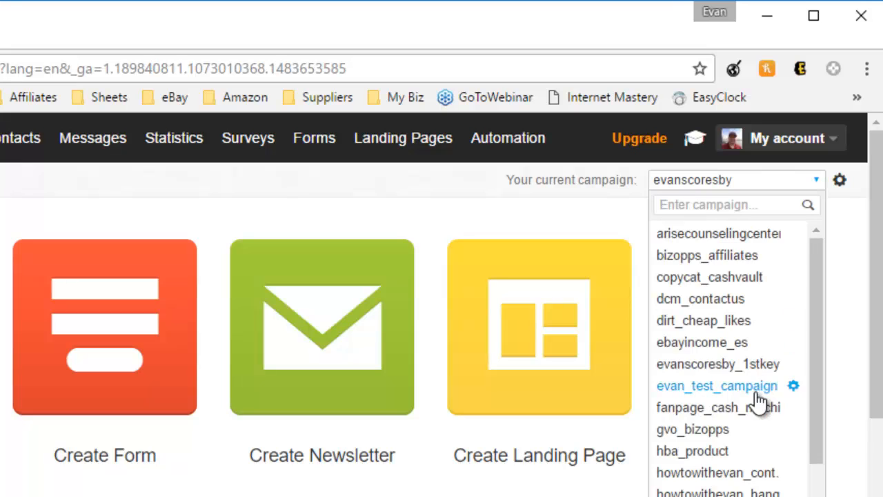
scroll(757, 405, down, 2)
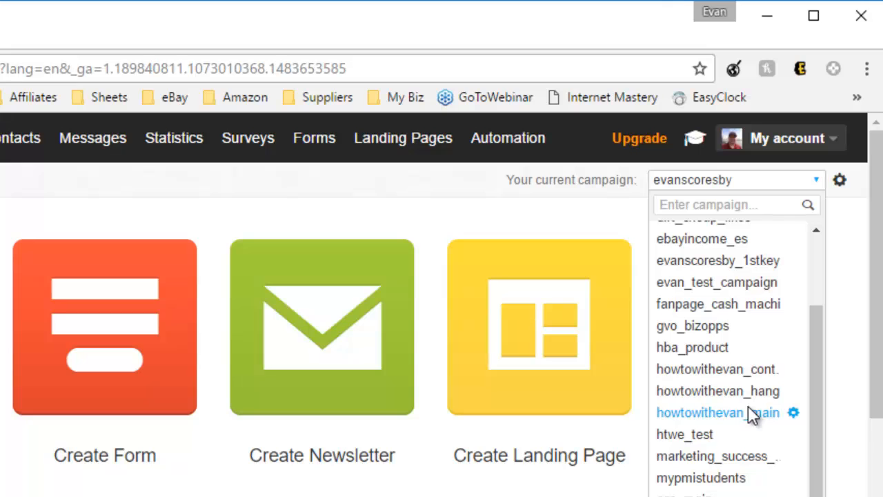
click(752, 412)
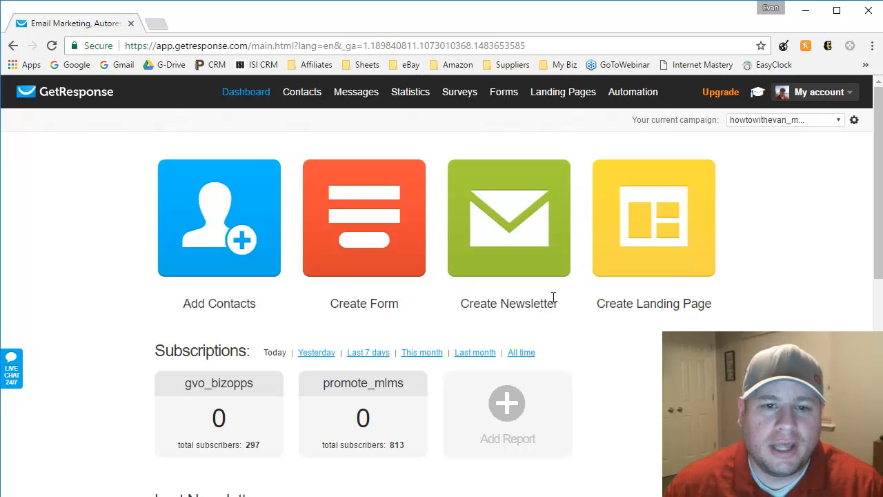
- Choose Create Newsletter under the Messages menu
mouse_move(354, 91)
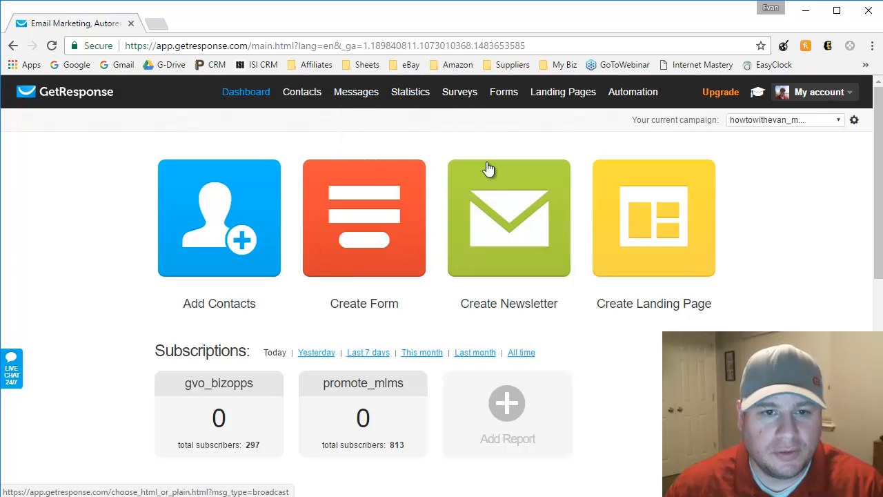
click(364, 121)
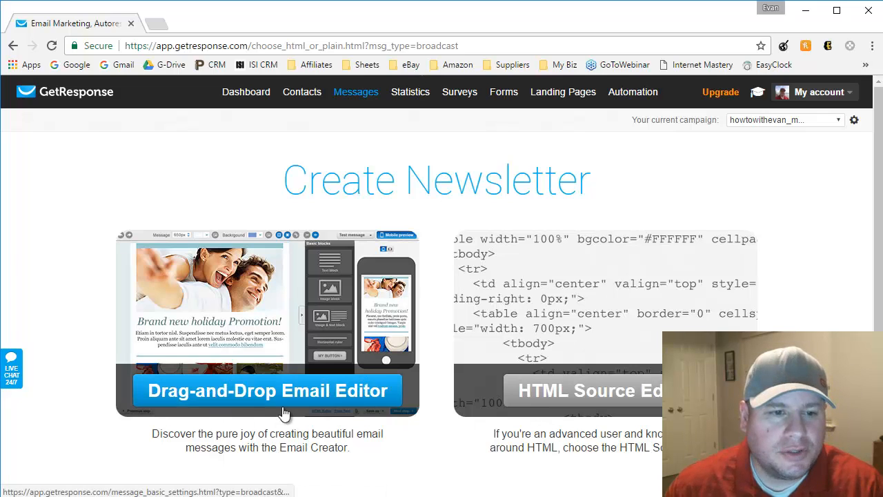
- Choose the Drag-and-Drop Email Editor and name the message 2-22-2017
click(258, 399)
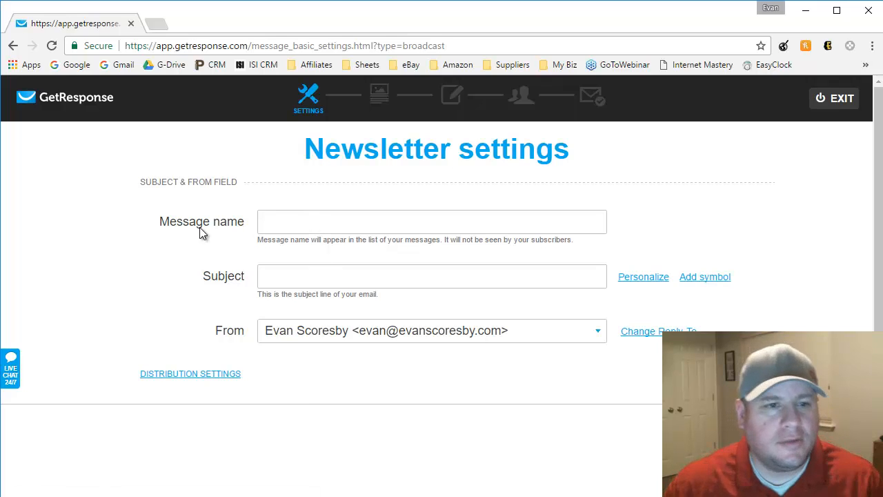
drag(161, 229, 240, 228)
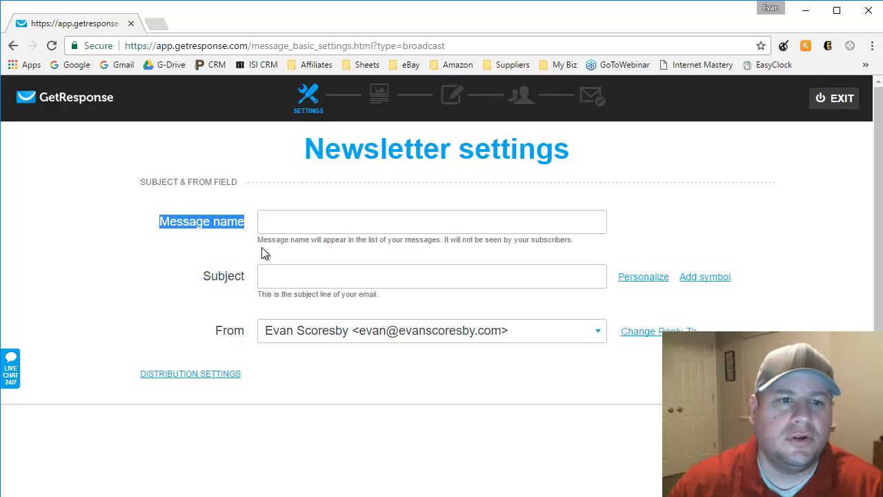
click(288, 221)
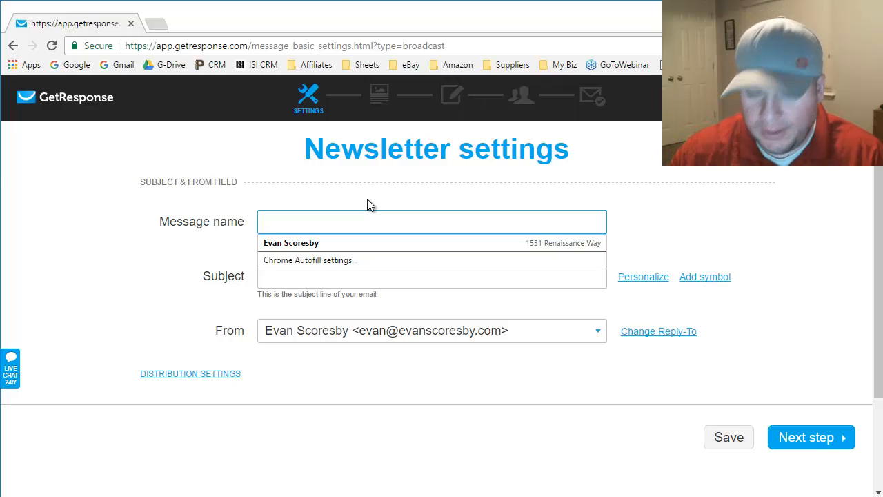
text(2)
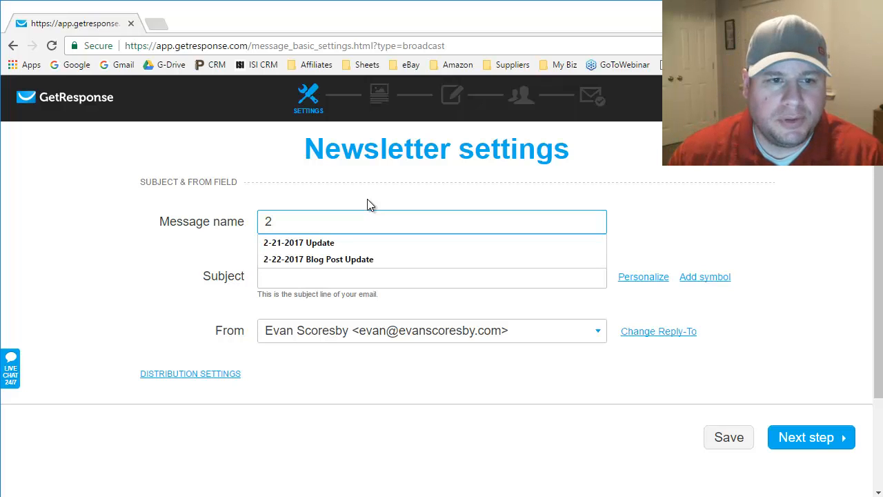
text(-)
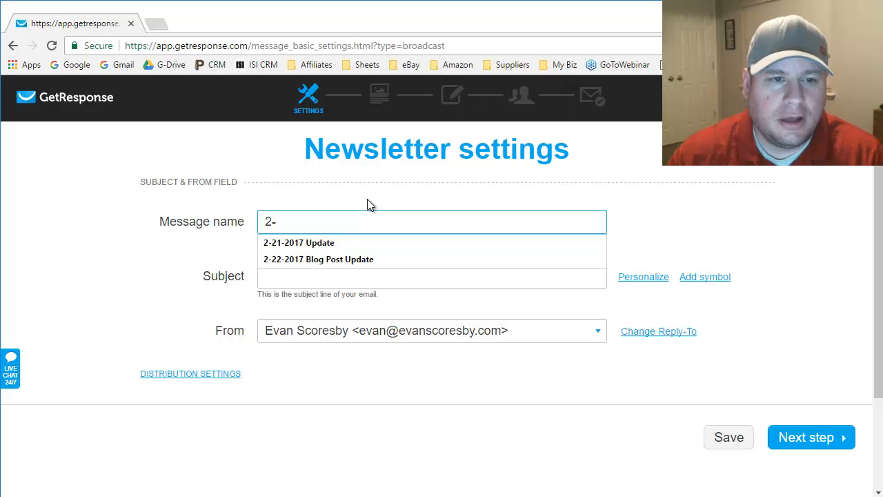
text(22)
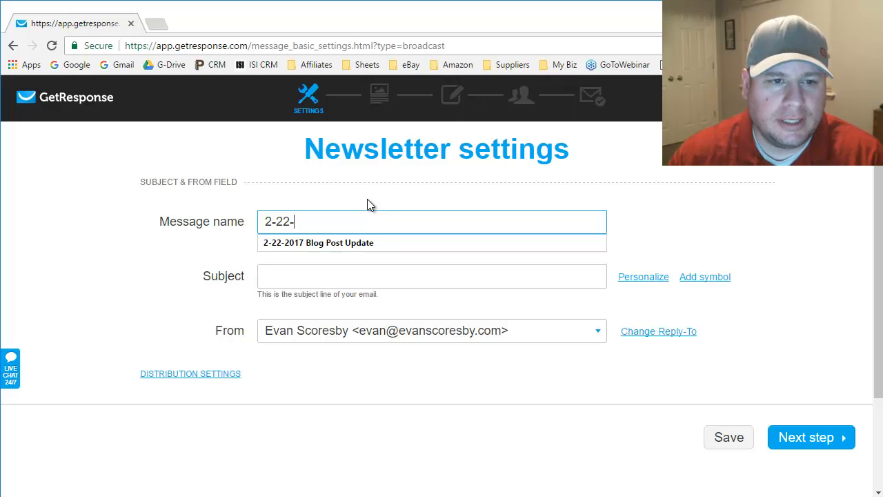
text(-2017)
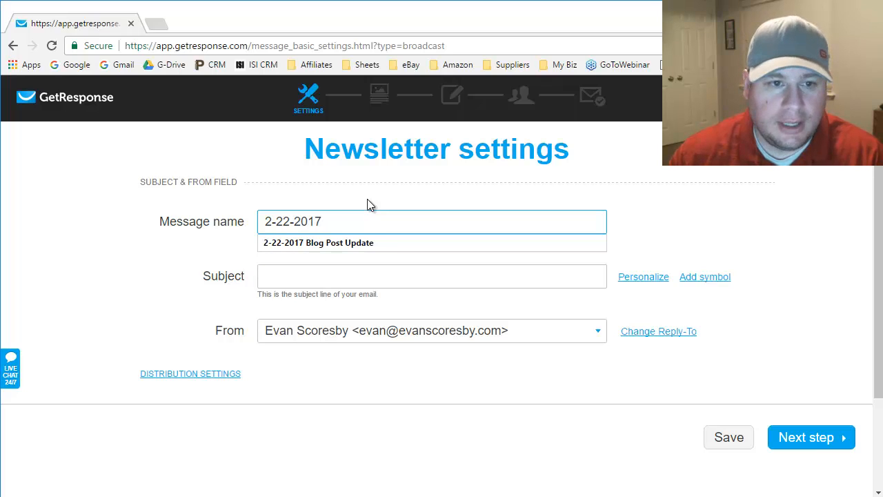
key(Down)
key(Return)
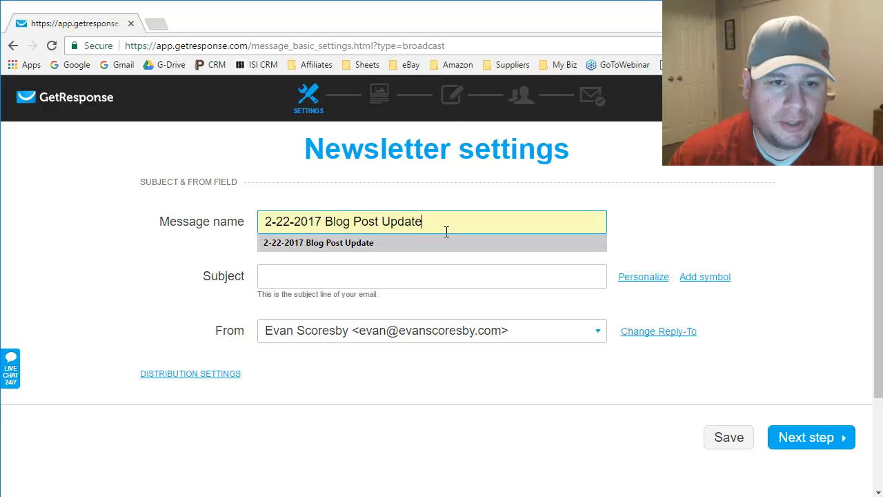
click(294, 275)
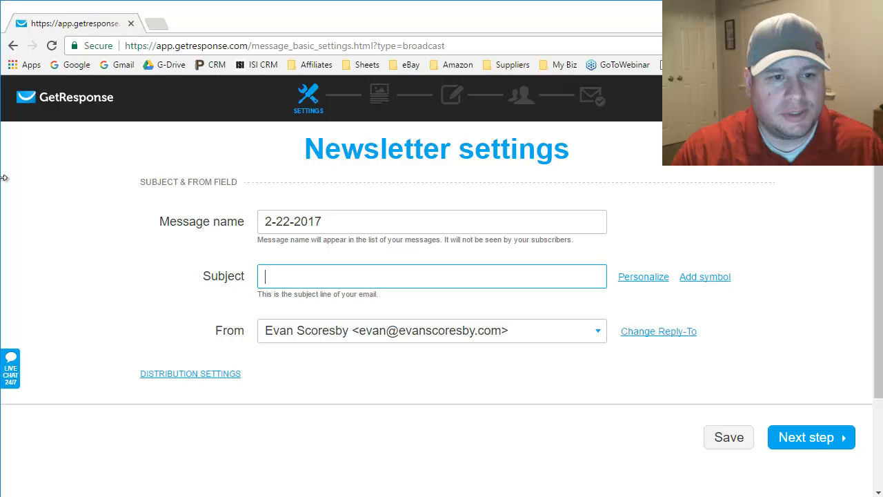
- Enter the subject 'Did you see this [[firstname]]?' using the first-name personalisation field
text(Did y)
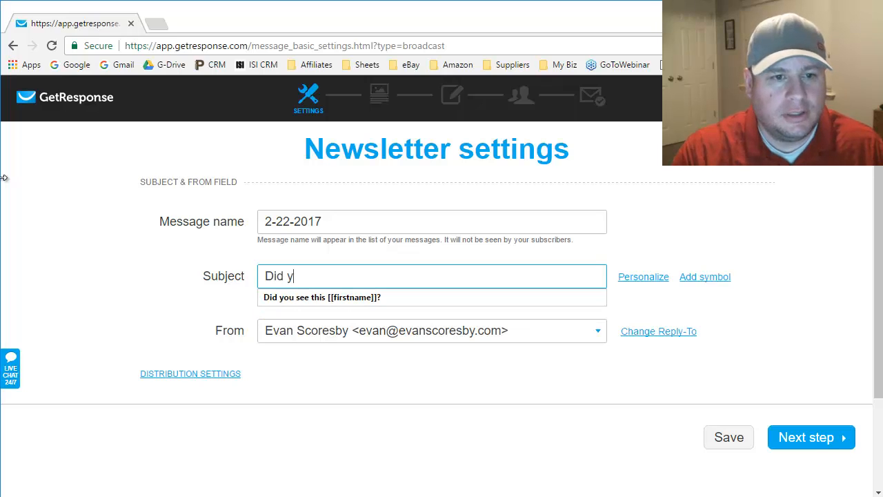
text(ou see this)
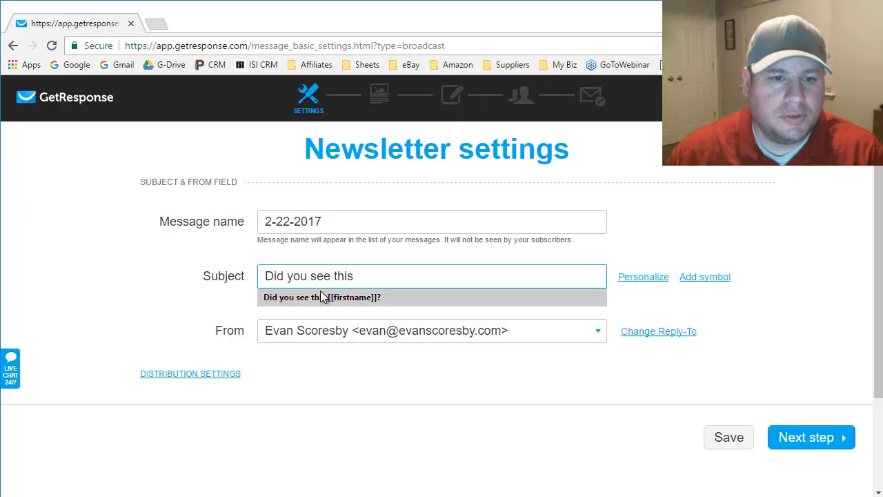
click(649, 279)
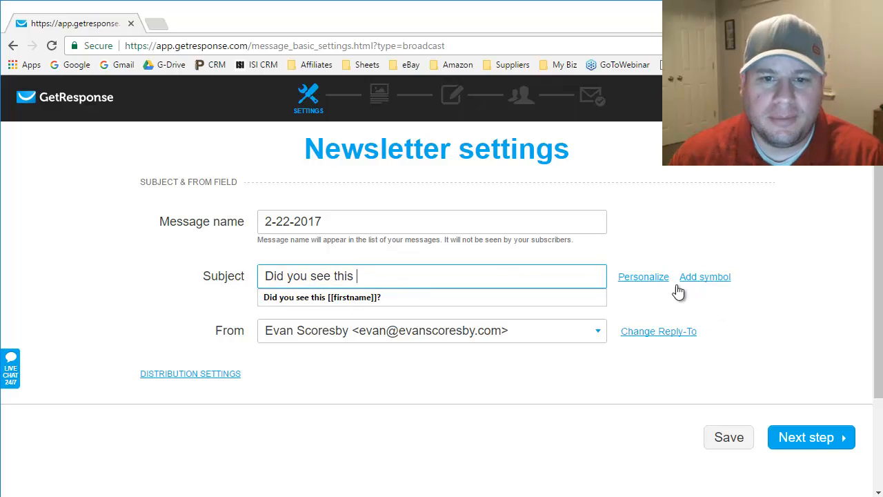
click(649, 279)
double_click(648, 345)
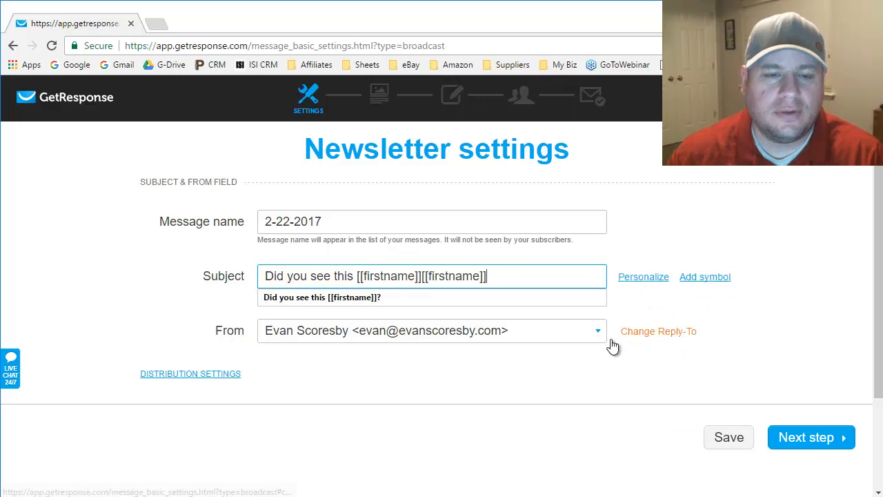
key(BackSpace)
key(BackSpace)
key(BackSpace)
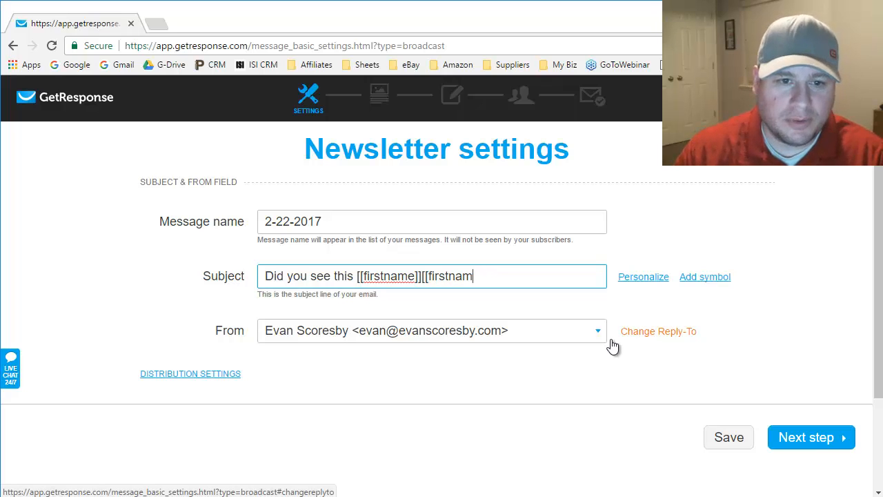
key(BackSpace)
key(BackSpace)
key(BackSpace)
key(BackSpace)
key(BackSpace)
key(BackSpace)
key(BackSpace)
key(BackSpace)
key(BackSpace)
key(BackSpace)
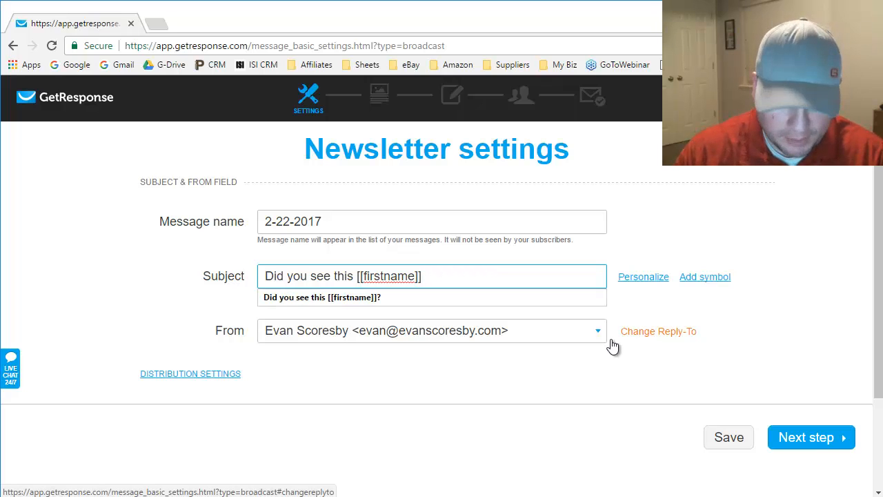
text(?)
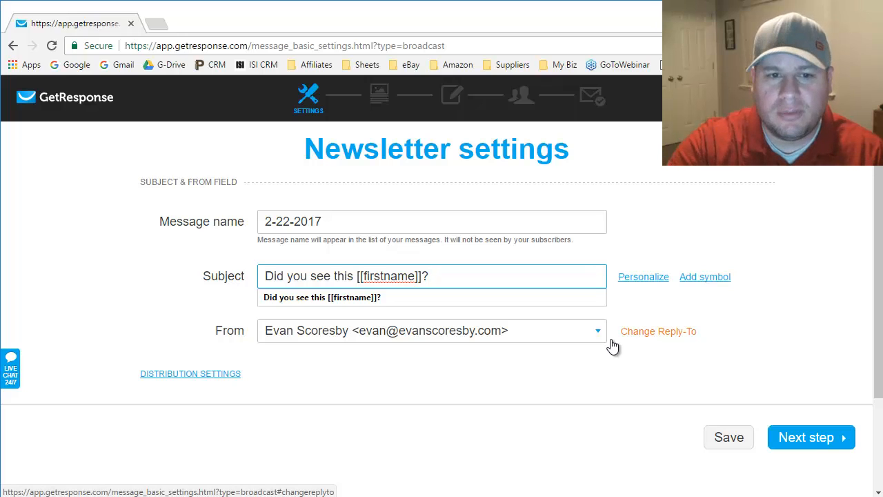
click(647, 297)
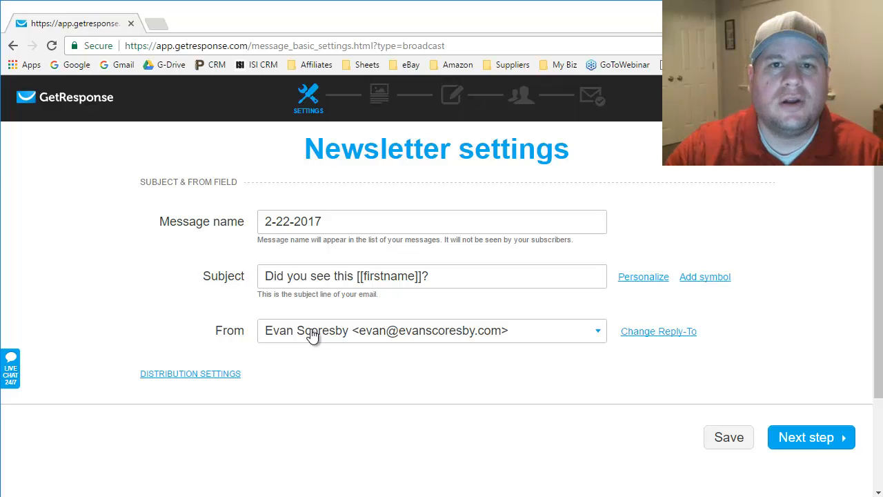
- Change the From field to the other sender address and continue to the template step
double_click(363, 340)
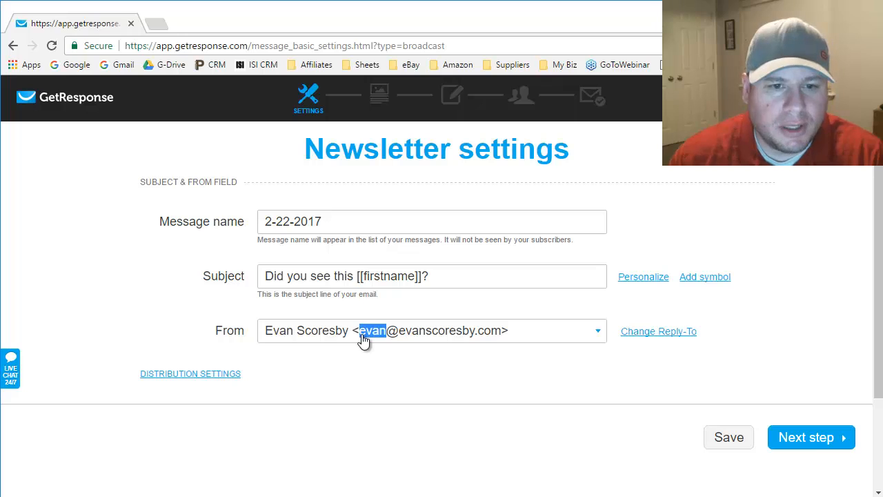
click(558, 347)
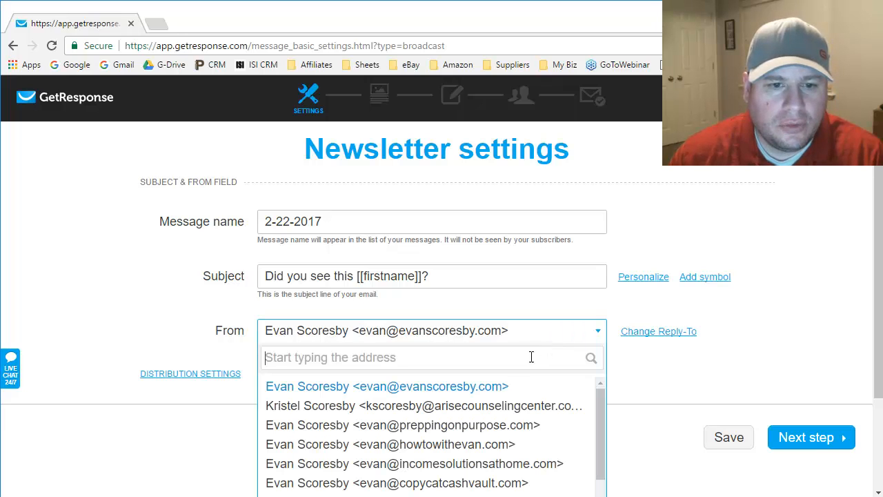
click(452, 445)
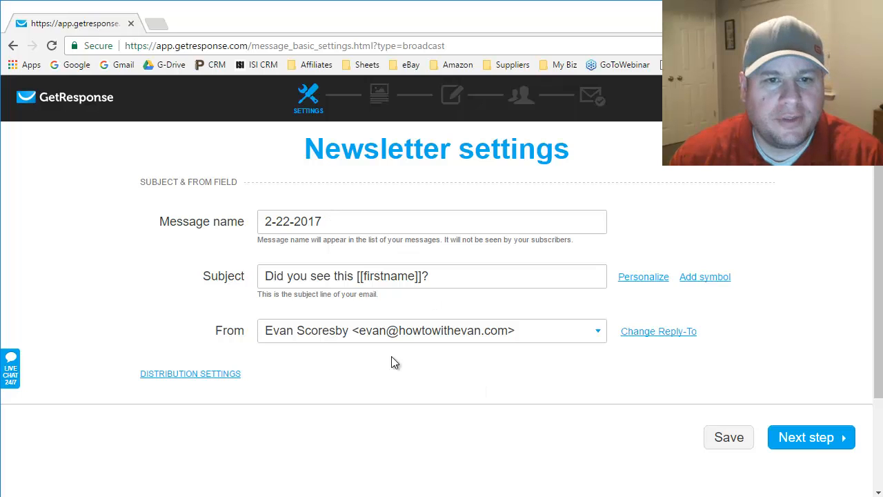
click(807, 436)
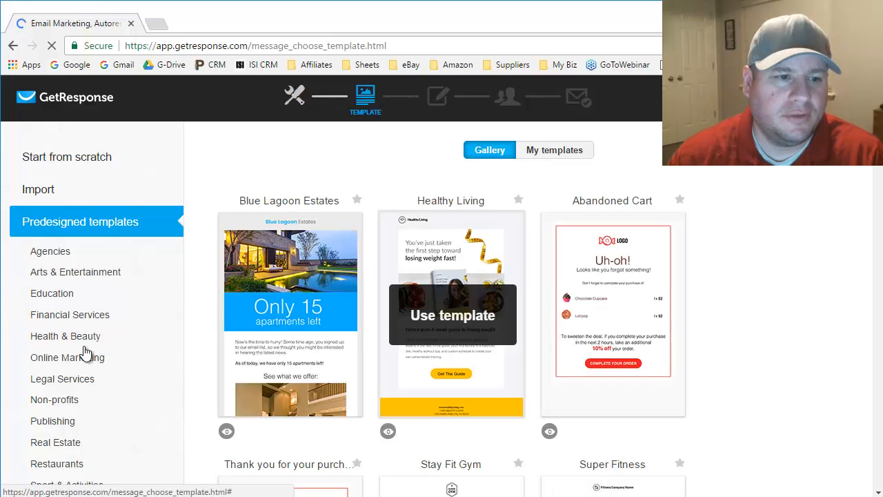
scroll(79, 352, down, 1)
scroll(80, 332, down, 1)
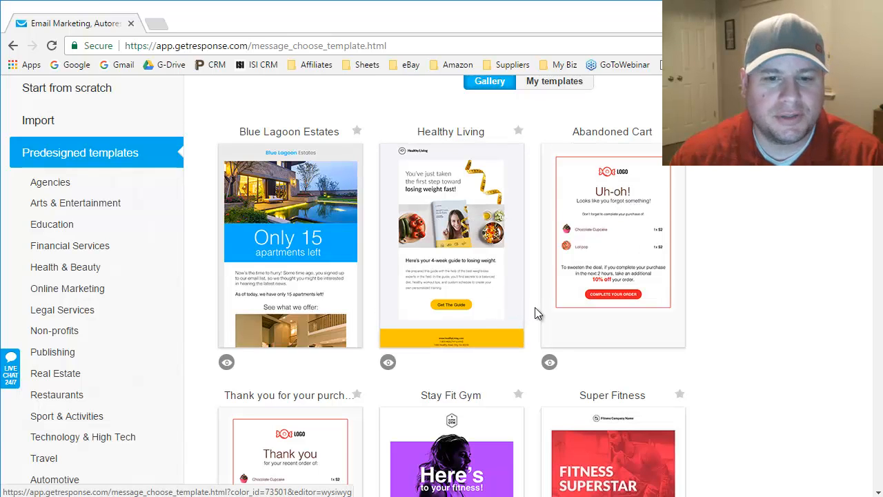
scroll(536, 308, down, 3)
scroll(538, 309, up, 4)
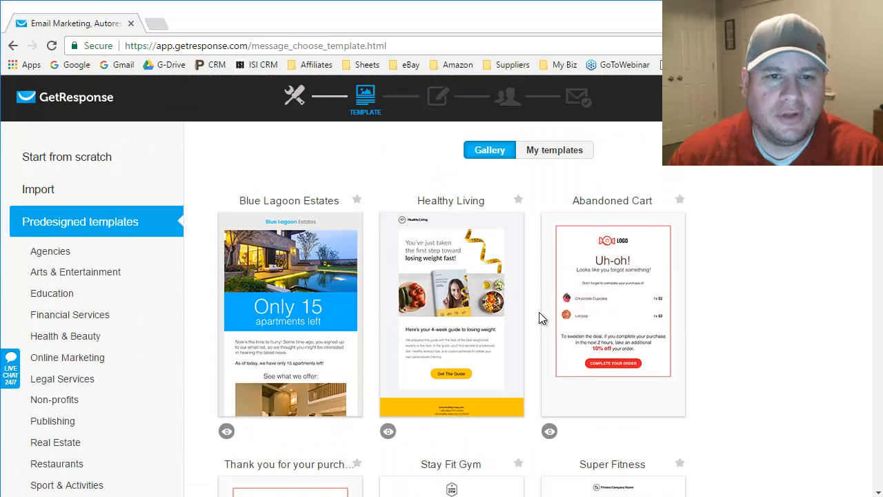
mouse_move(498, 311)
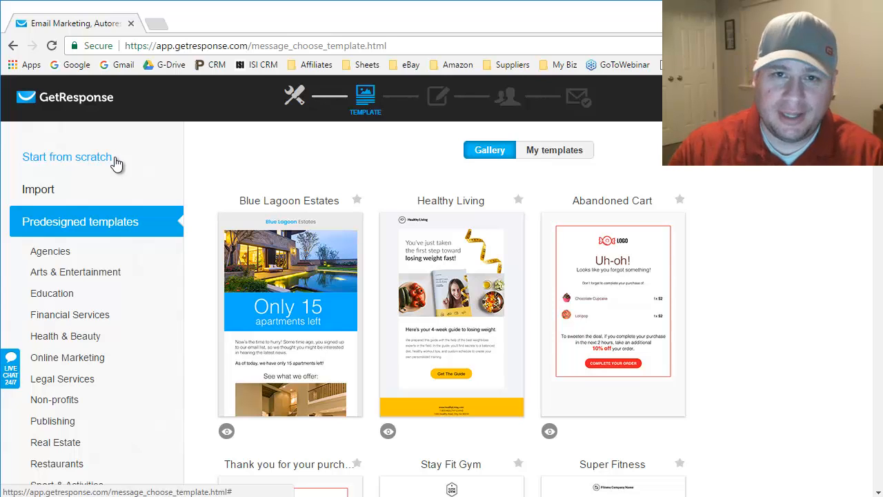
- Show the Start from scratch layouts, browsing down to Blank template and back to the 1-column layouts
click(58, 166)
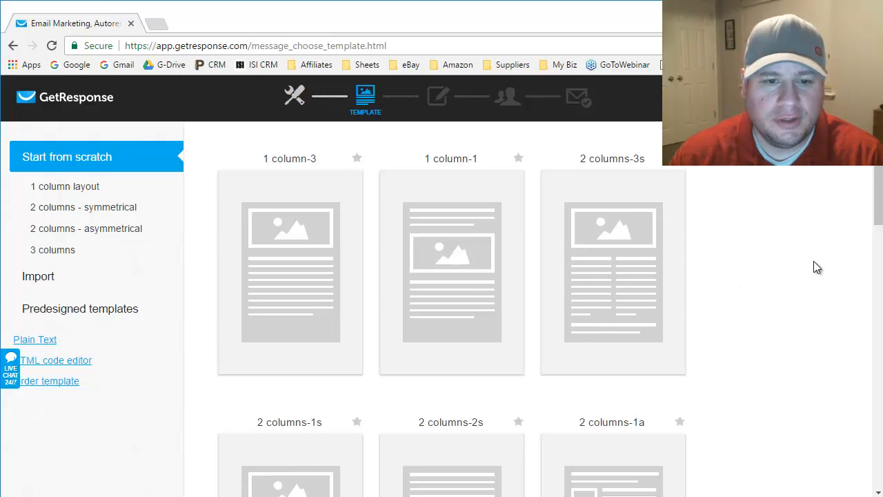
scroll(813, 264, down, 2)
scroll(782, 272, down, 7)
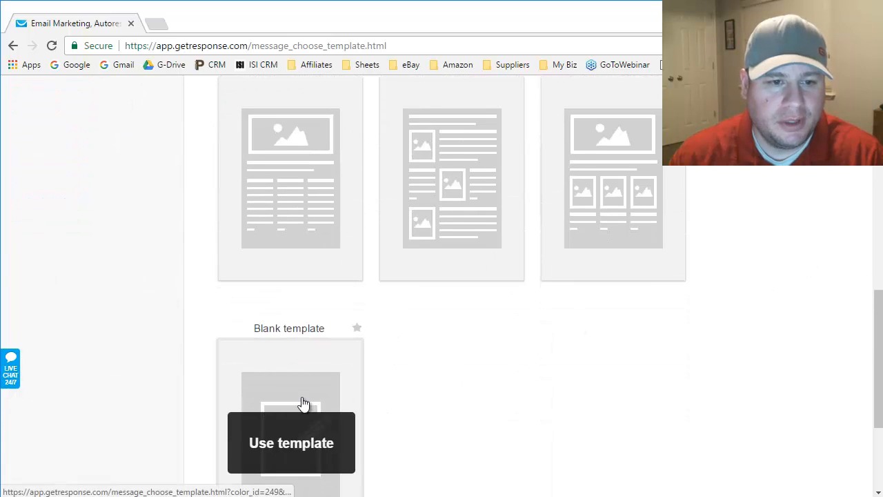
scroll(621, 372, up, 4)
scroll(647, 373, up, 5)
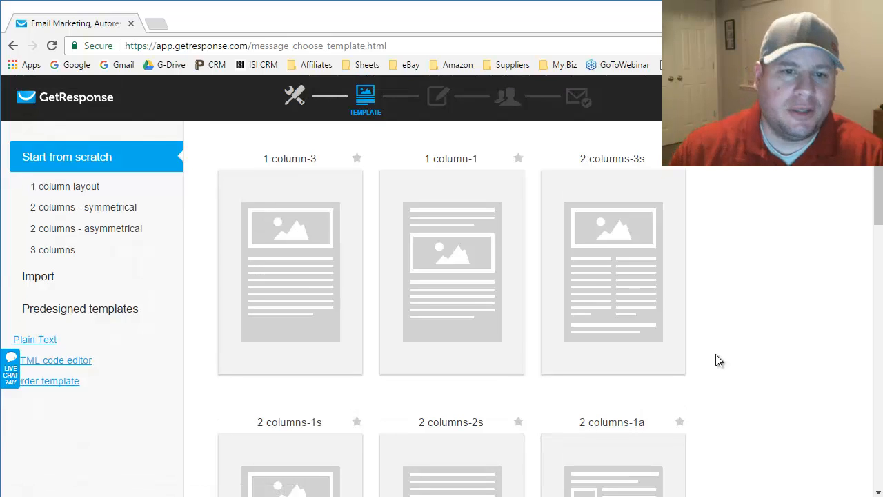
mouse_move(435, 305)
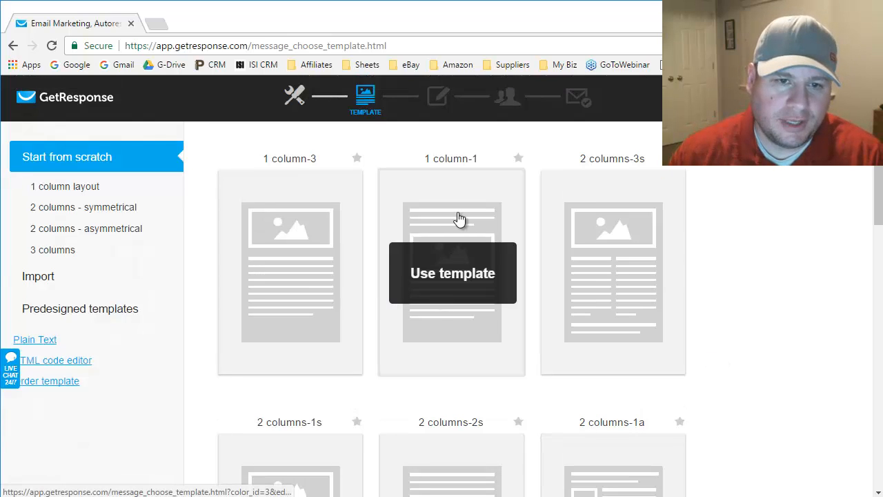
- Use the 1 column-1 layout and collapse the mobile preview panel
click(453, 274)
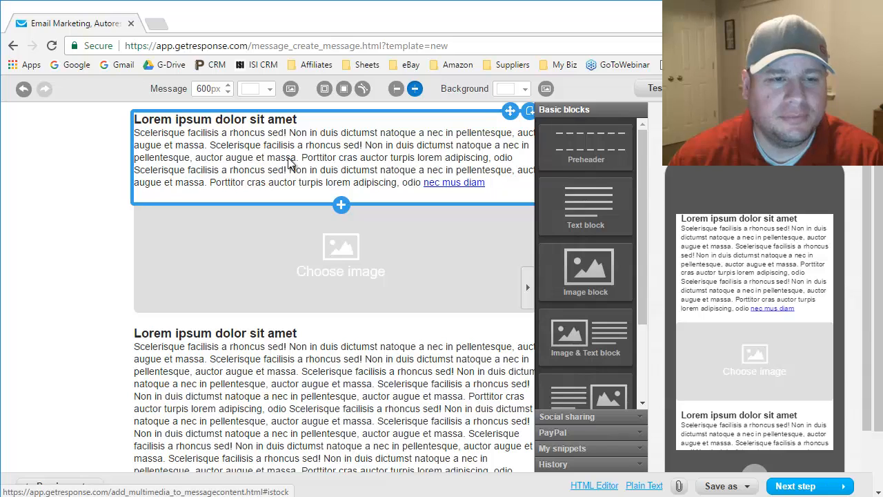
click(814, 88)
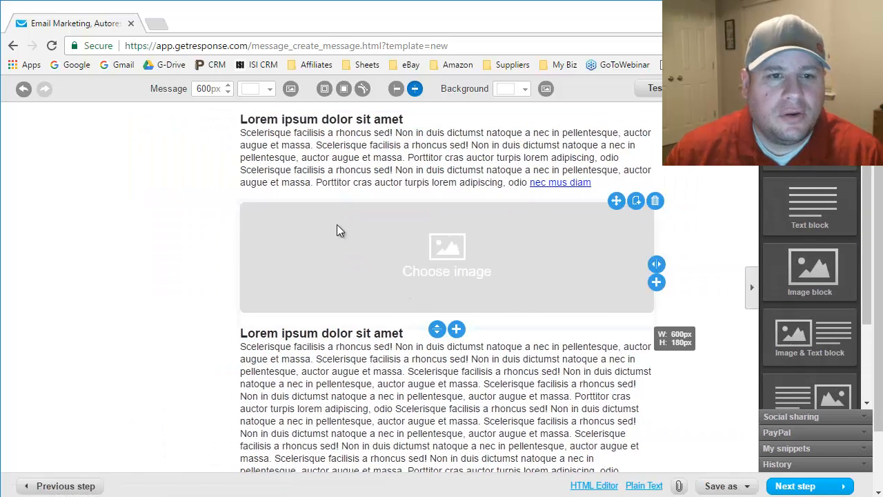
- Insert the headshot photo from My Images into the empty image block
click(452, 248)
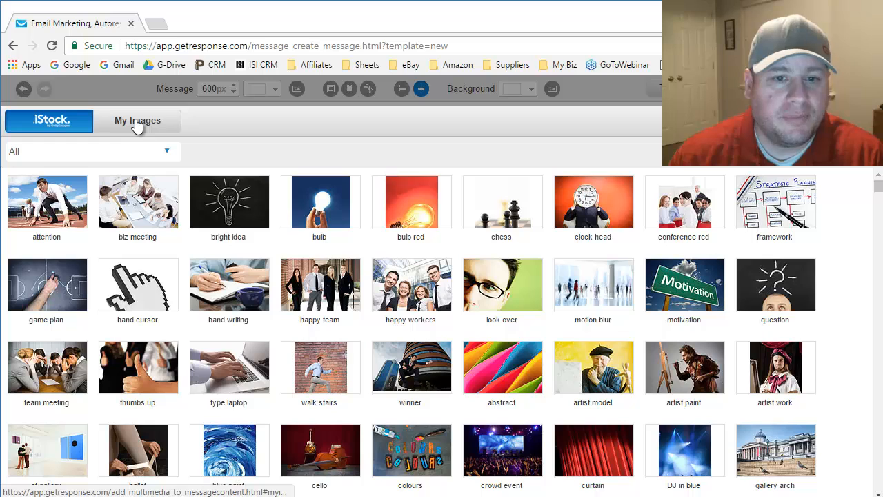
click(137, 123)
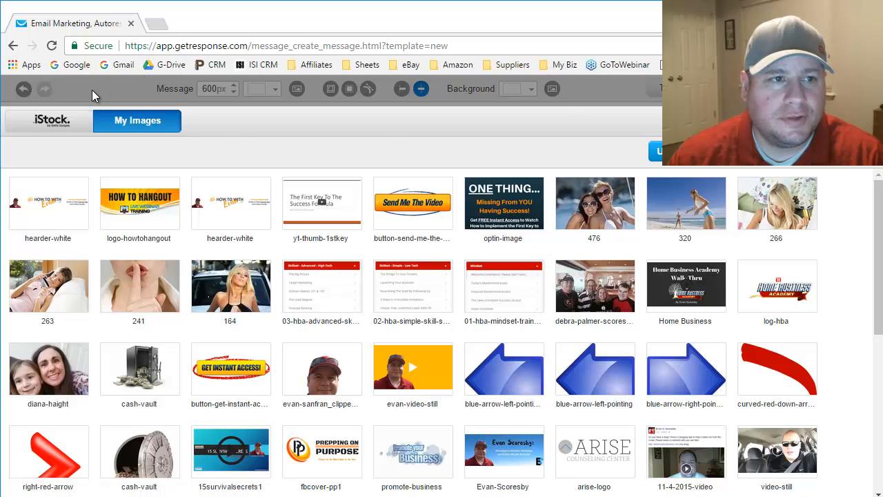
click(860, 121)
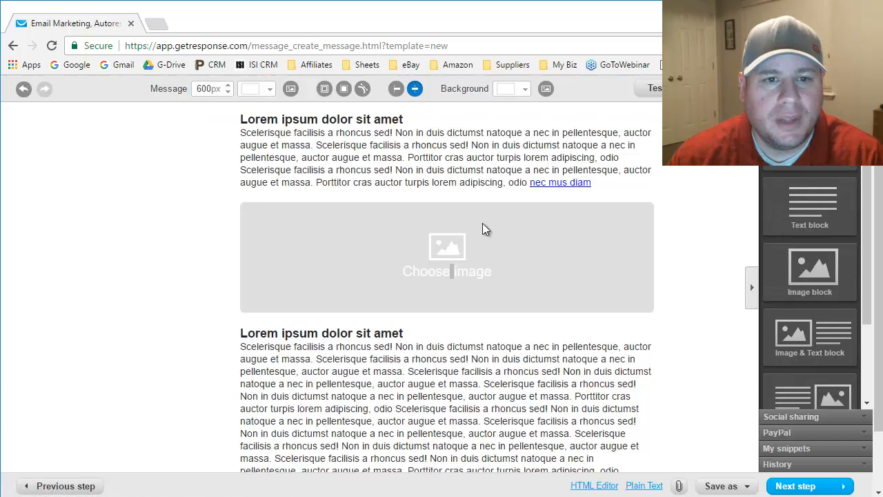
click(450, 261)
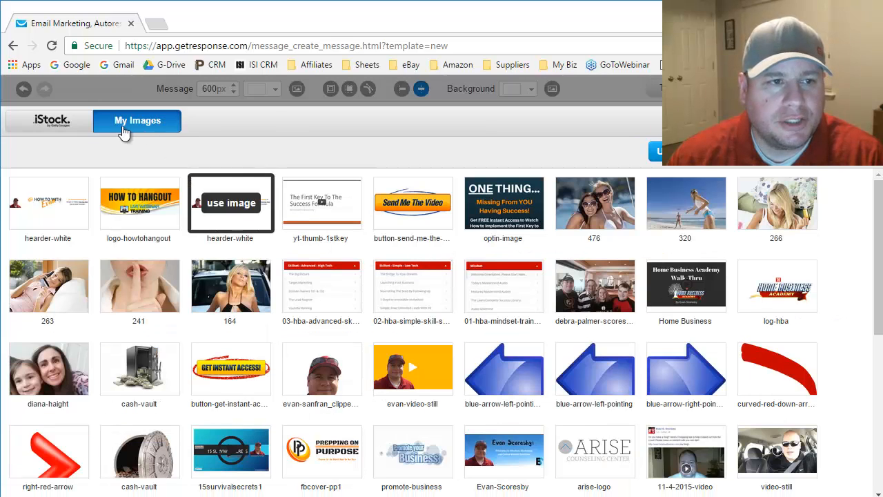
click(49, 134)
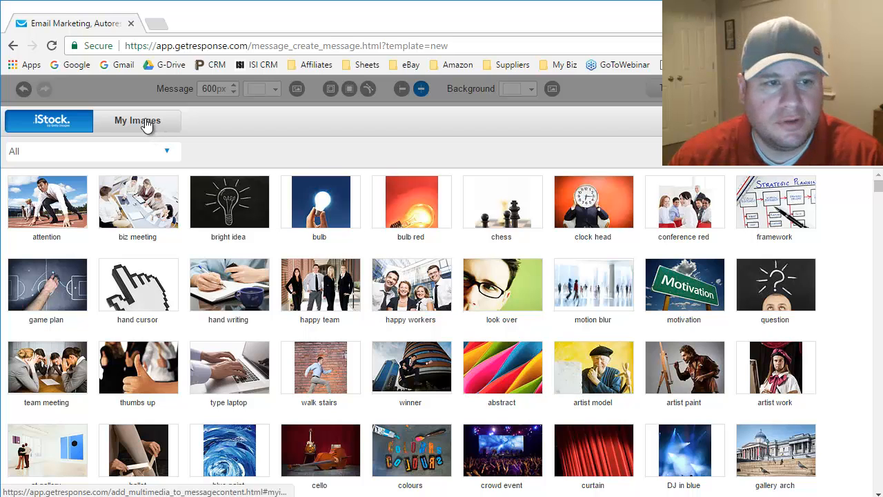
click(166, 127)
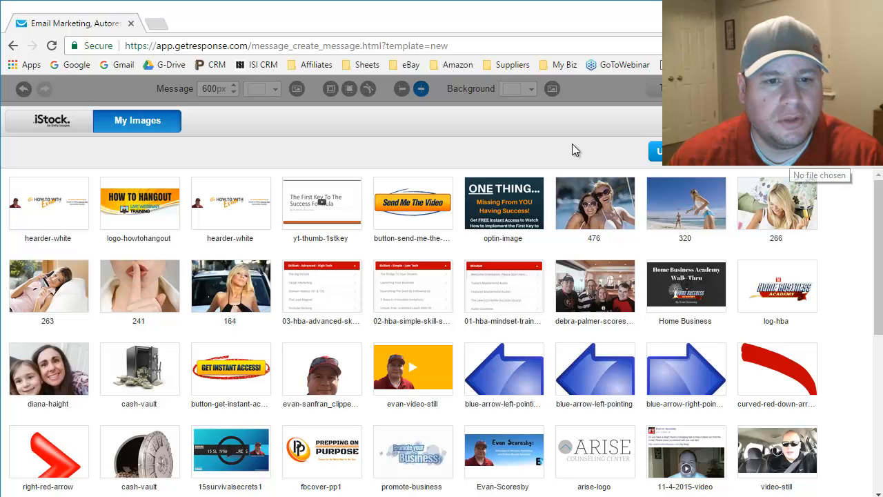
click(322, 371)
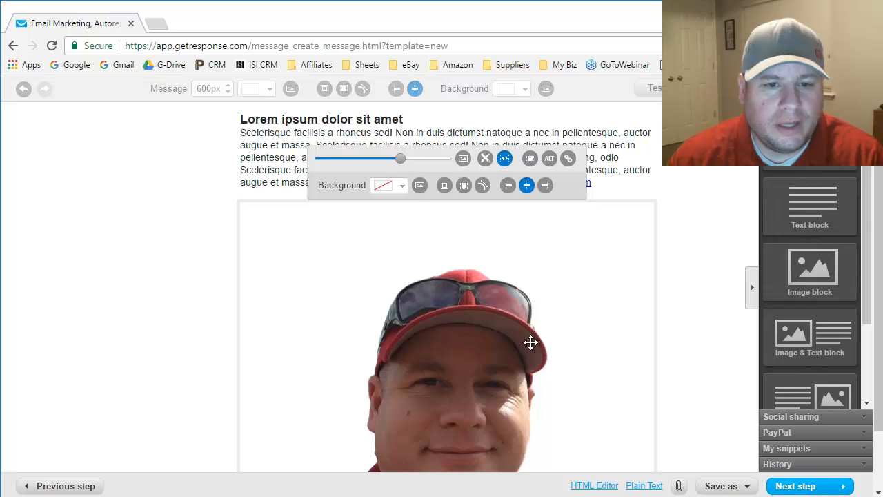
- Shrink the headshot to a thumbnail and drag its block's bottom edge up beneath the photo
drag(404, 162, 337, 166)
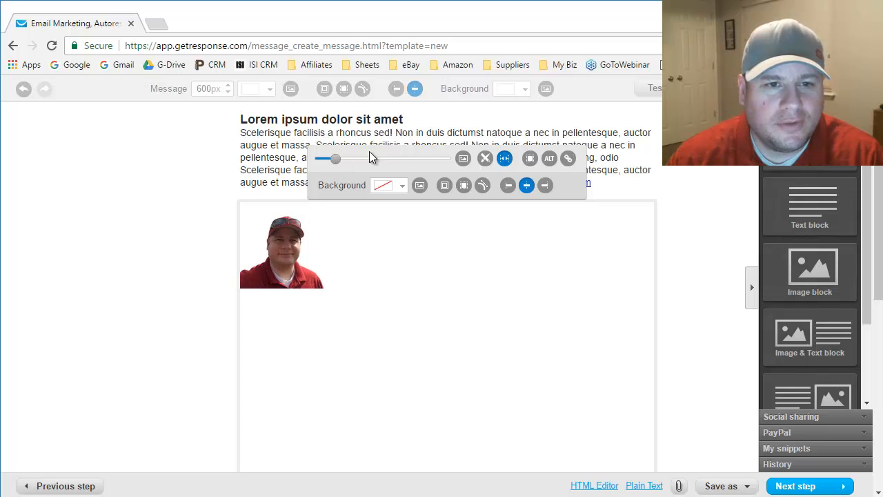
click(153, 253)
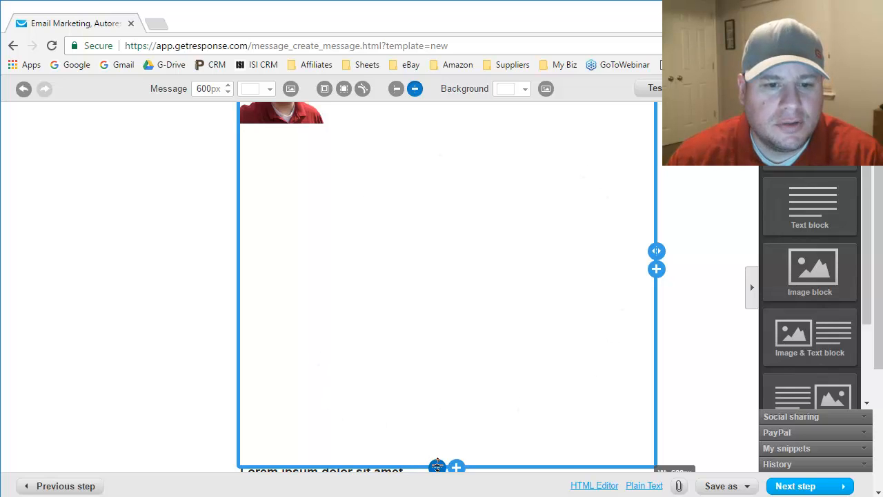
drag(444, 432, 421, 134)
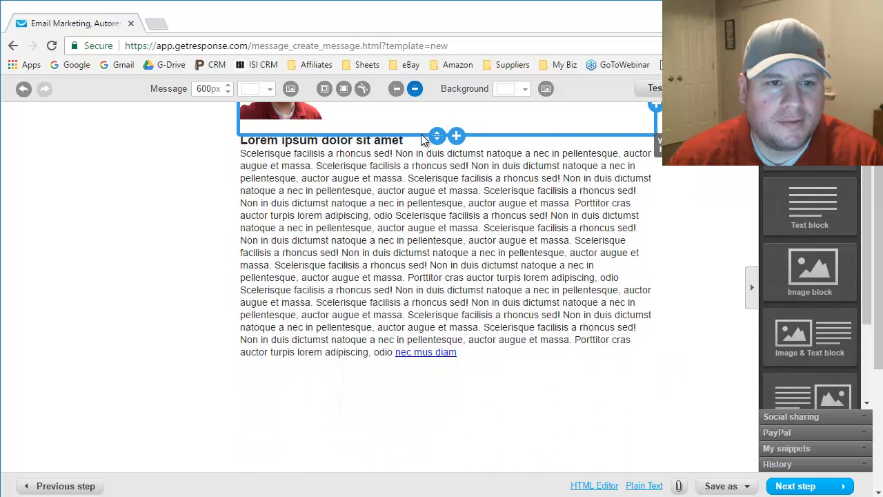
- Replace the lower block's lorem ipsum with the pasted name-and-email signature and affiliate-offer P.S
scroll(374, 225, up, 2)
scroll(373, 257, up, 1)
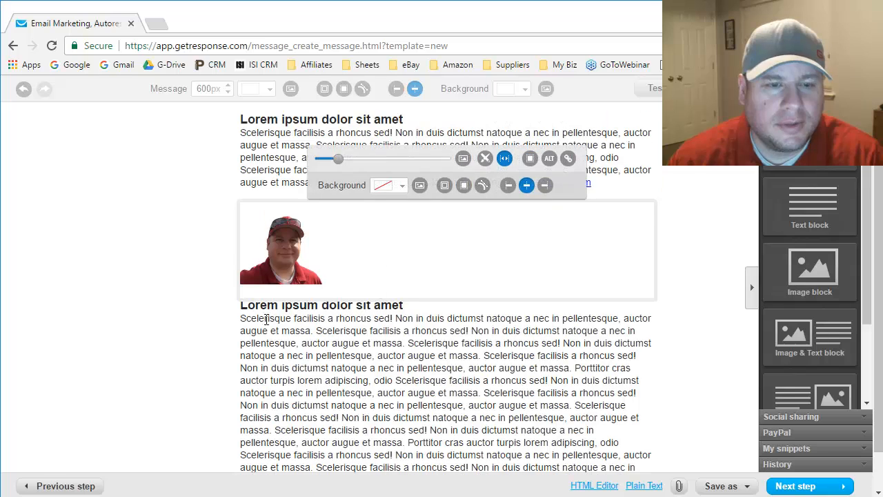
click(390, 395)
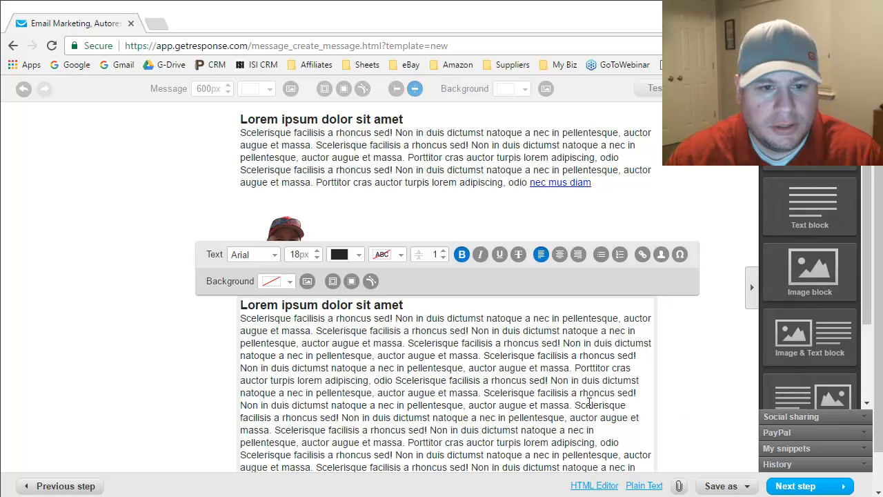
click(540, 405)
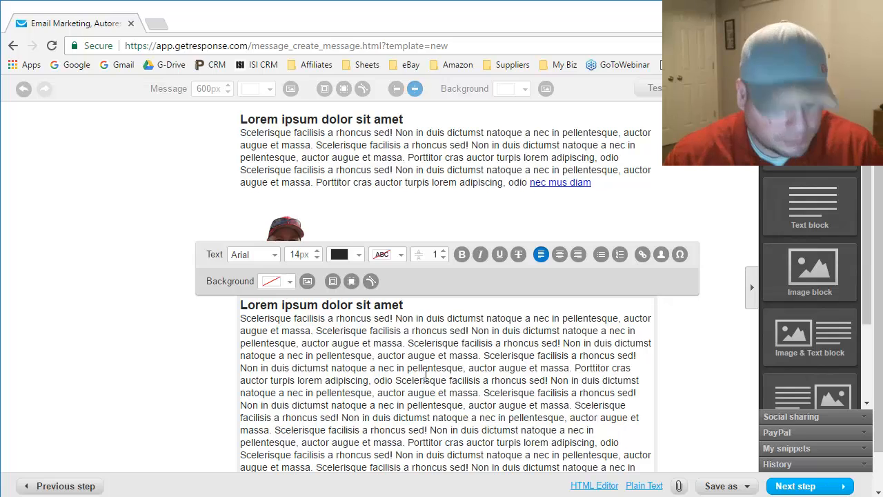
key(ctrl+a)
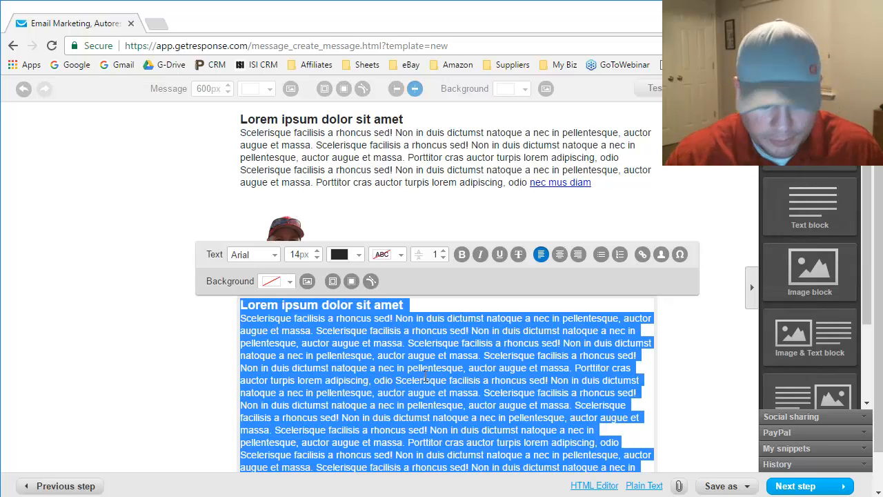
key(Delete)
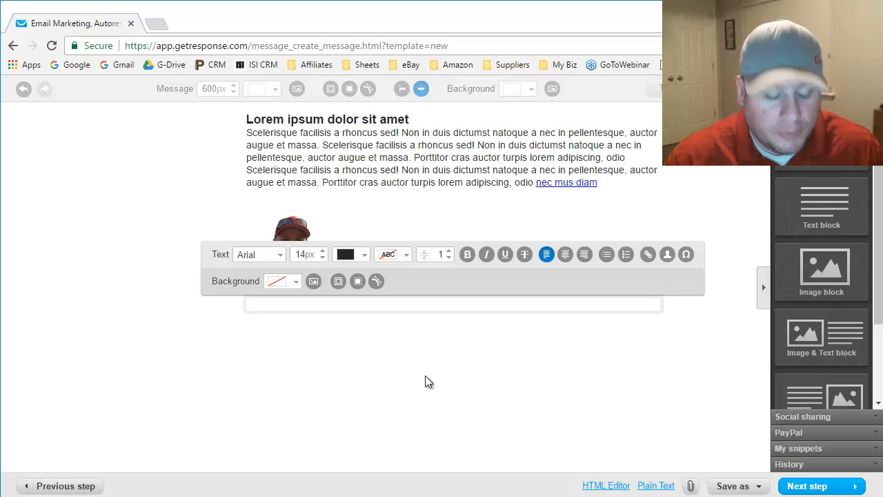
key(ctrl+v)
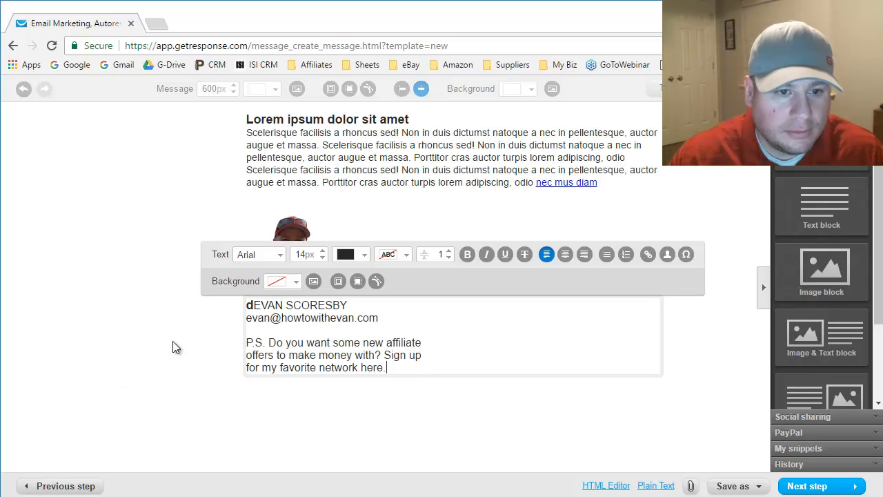
click(256, 305)
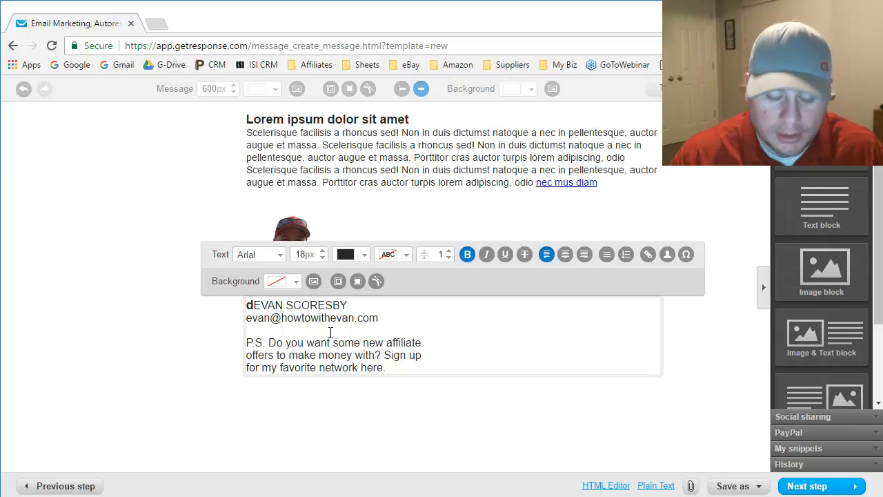
key(BackSpace)
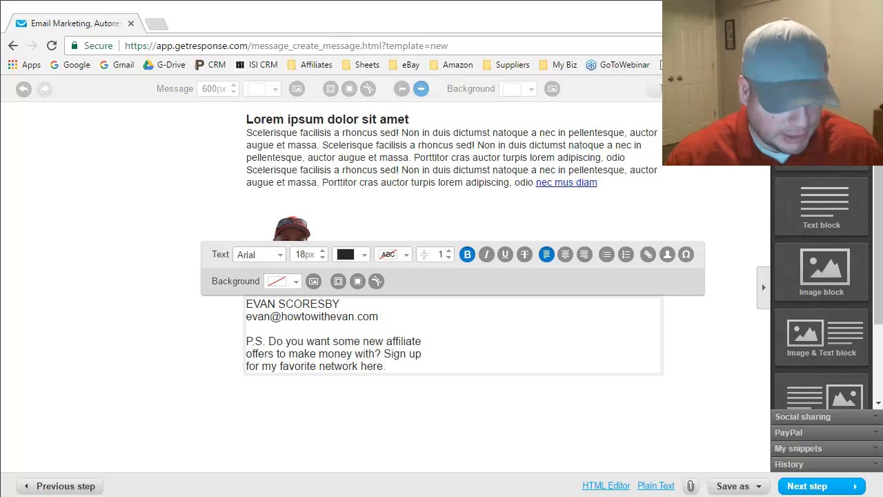
- Bold the whole affiliate P.S. paragraph, then select the phrase 'my favorite network here'
click(383, 370)
drag(391, 370, 234, 340)
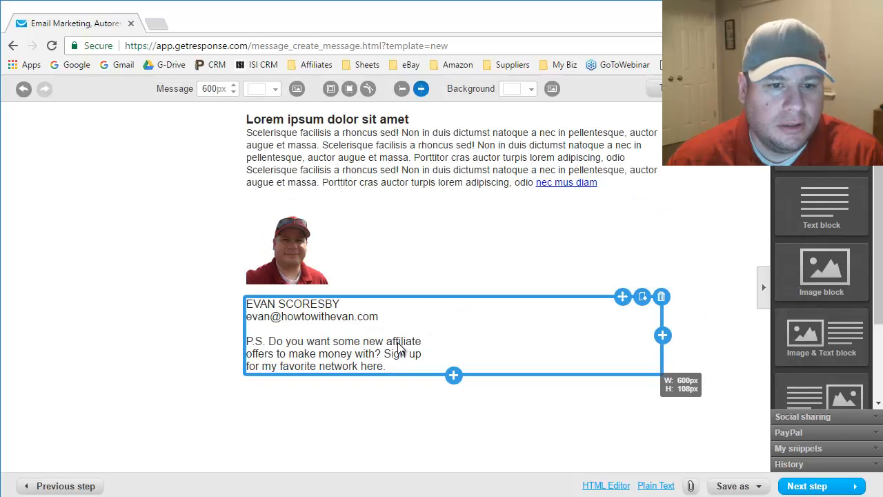
click(392, 365)
drag(386, 367, 253, 338)
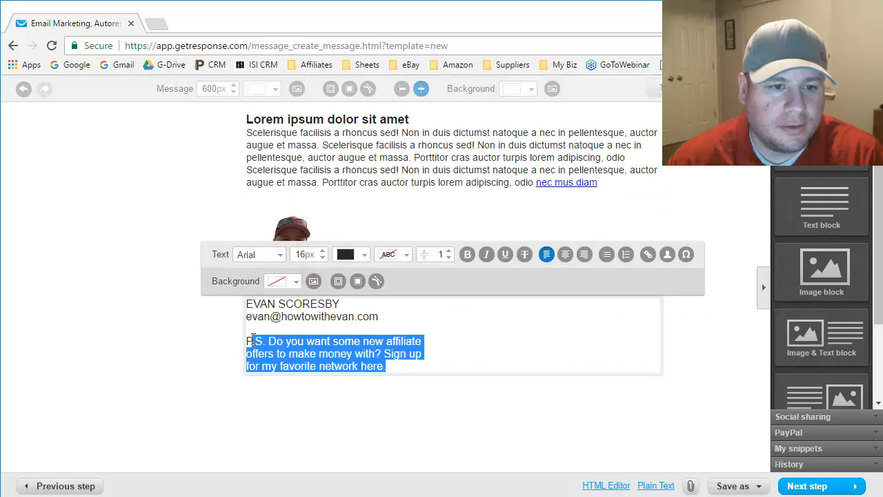
click(473, 256)
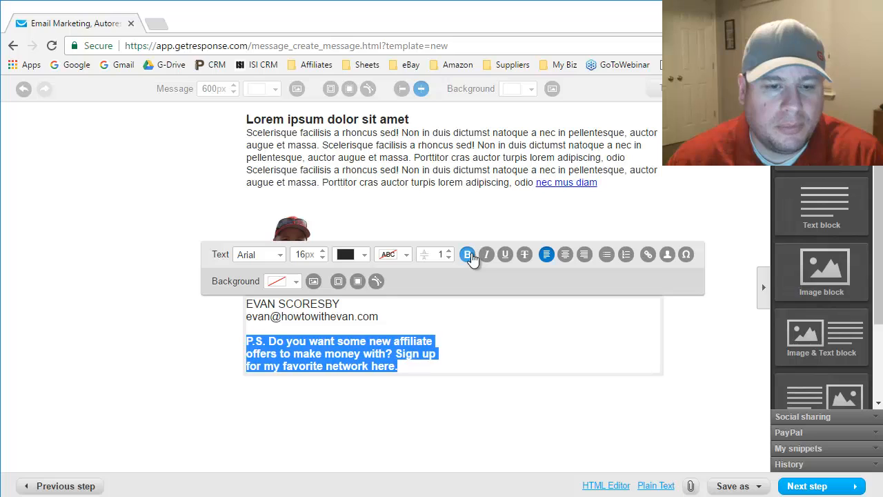
click(353, 353)
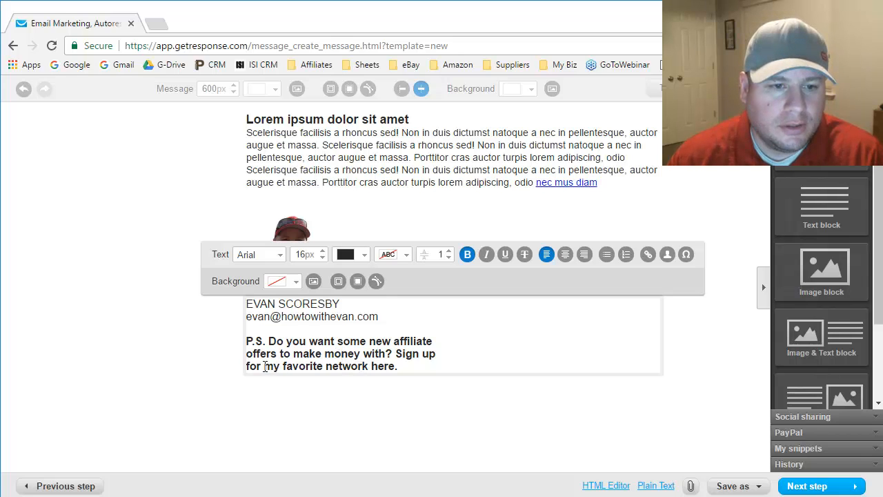
drag(265, 366, 392, 366)
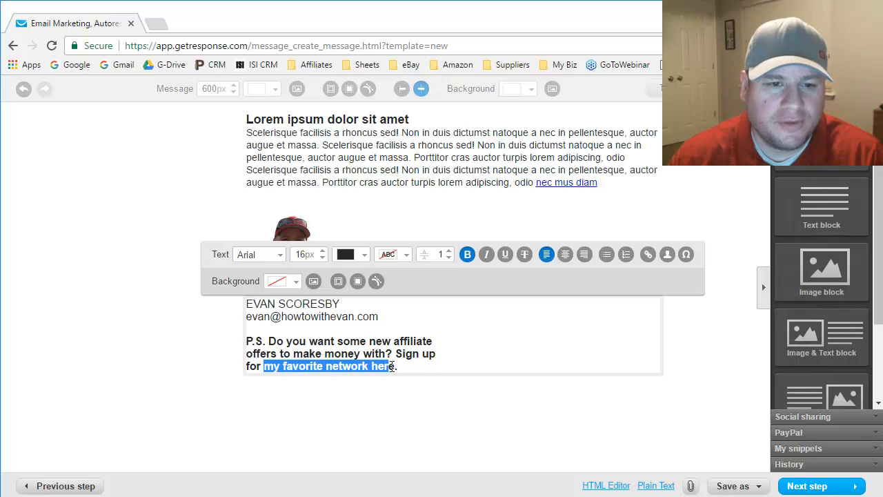
- Select exactly the phrase 'my favorite network here' in the P.S
click(310, 354)
drag(266, 367, 393, 366)
click(404, 364)
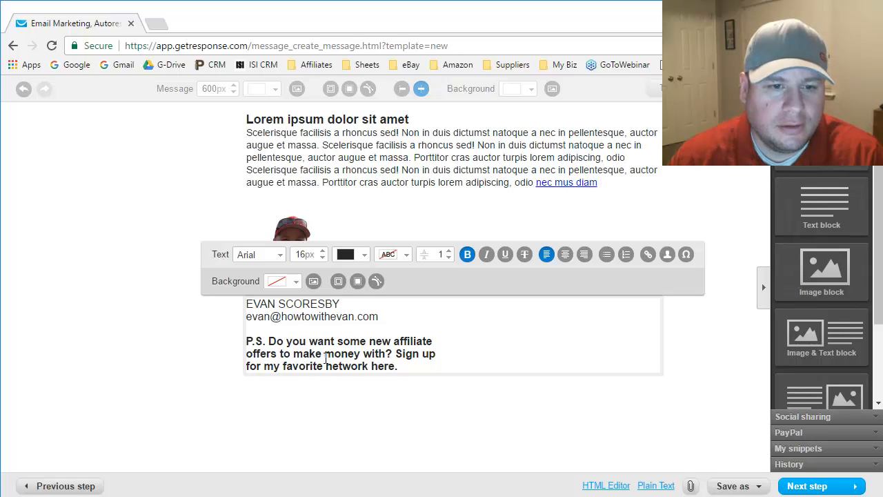
drag(268, 364, 390, 369)
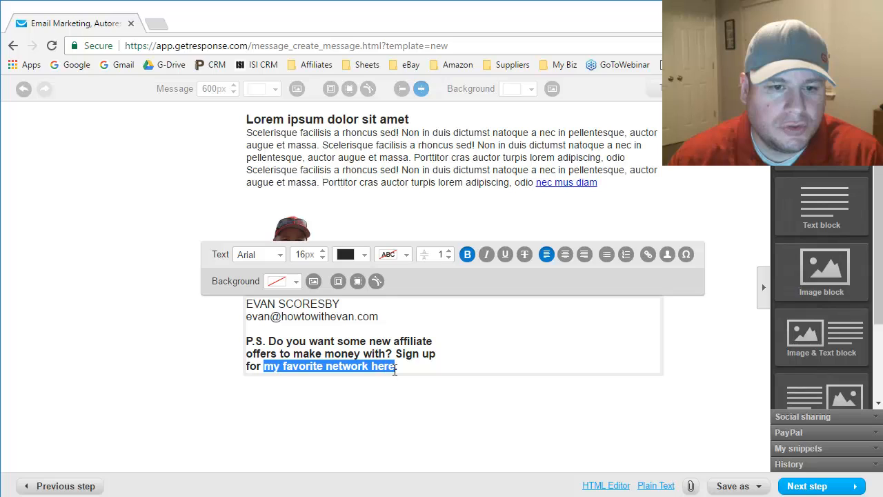
click(413, 367)
drag(268, 365, 387, 365)
click(396, 366)
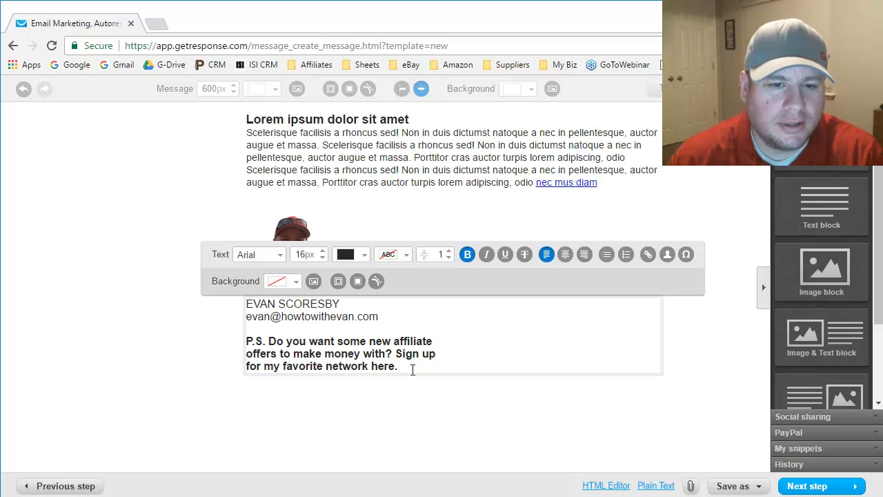
key(shift+Left)
key(shift+Left)
key(shift+Left)
key(shift+Left)
key(shift+Left)
key(shift+Left)
key(shift+Left)
key(shift+Left)
key(shift+Left)
key(shift+Left)
key(shift+Left)
key(shift+Left)
key(shift+Left)
key(shift+Left)
key(shift+Left)
key(shift+Left)
key(shift+Left)
key(shift+Left)
key(shift+Left)
key(shift+Left)
key(shift+Left)
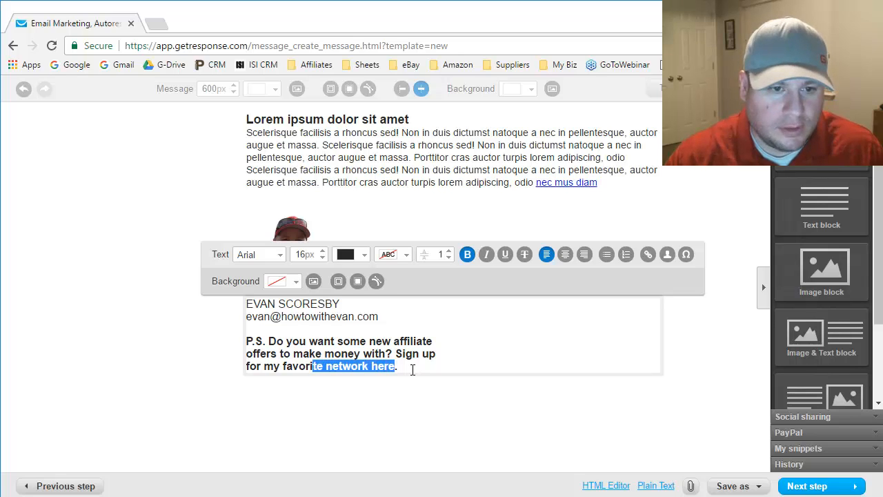
key(shift+Left)
key(shift+Left)
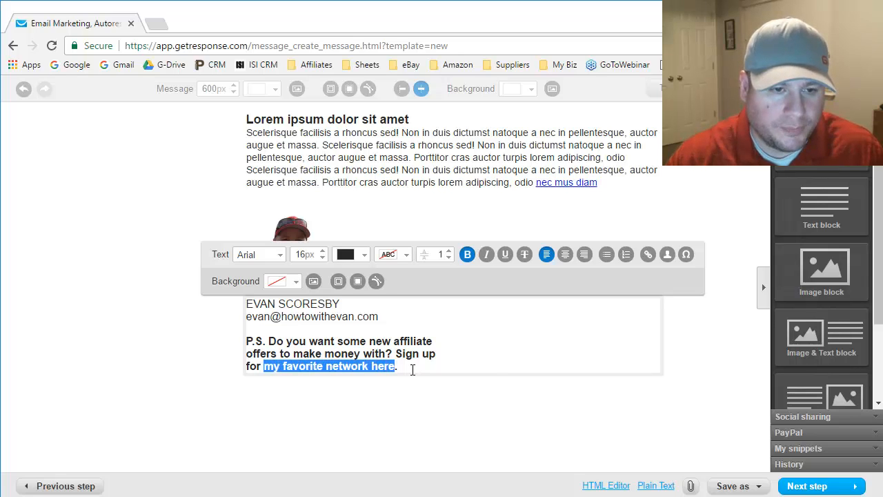
click(647, 256)
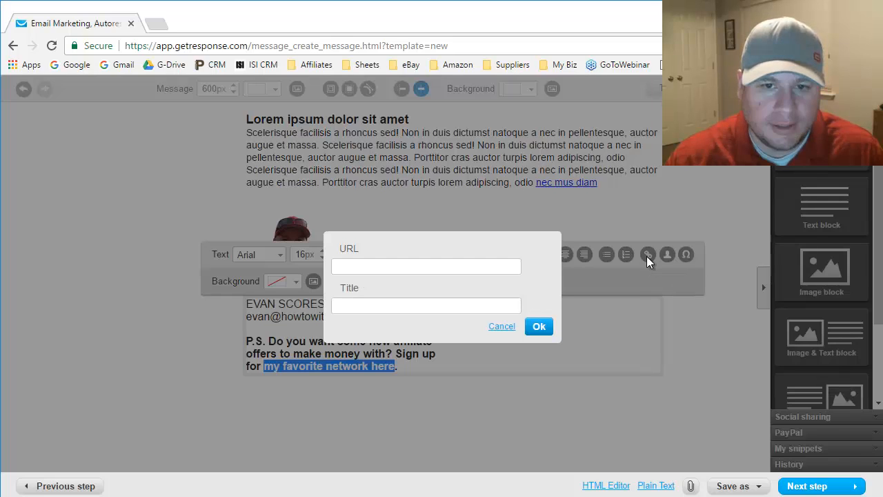
click(354, 265)
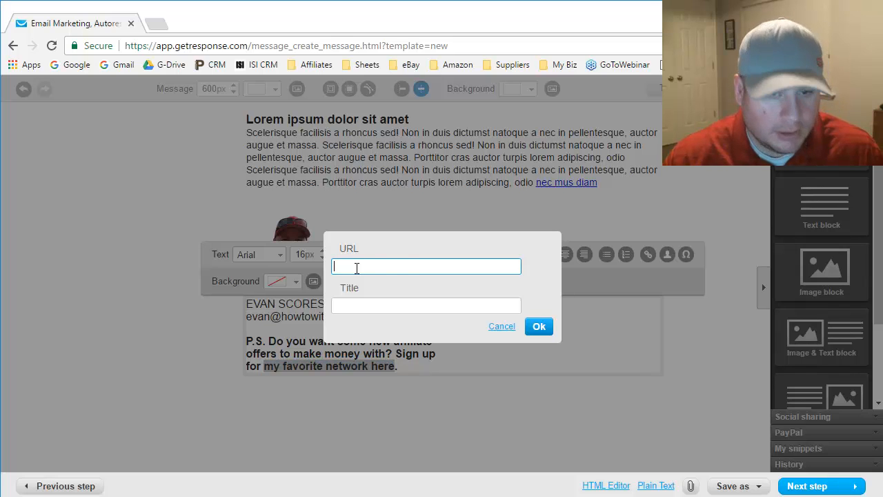
click(423, 329)
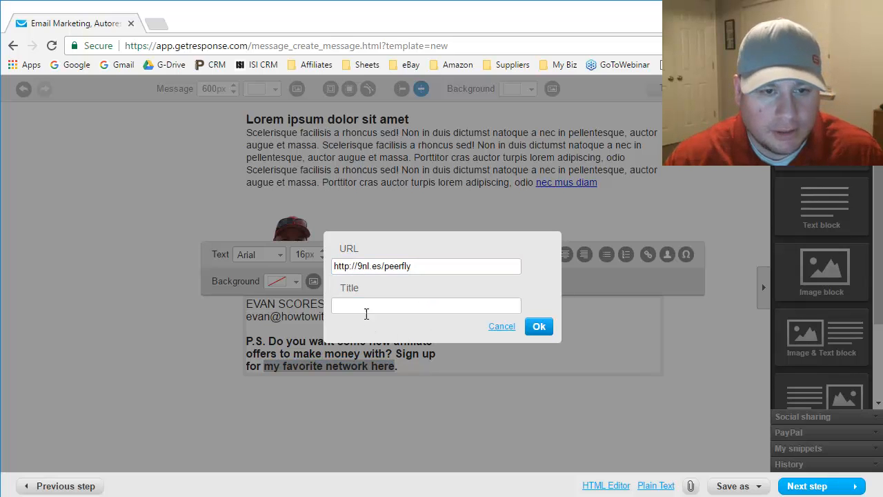
click(539, 328)
click(502, 357)
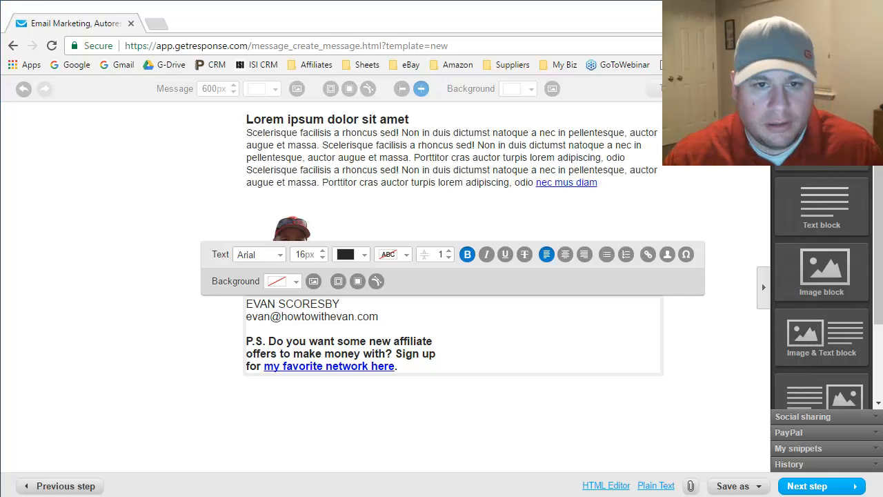
- Delete all the Lorem ipsum placeholder heading and paragraph text from the block
click(491, 157)
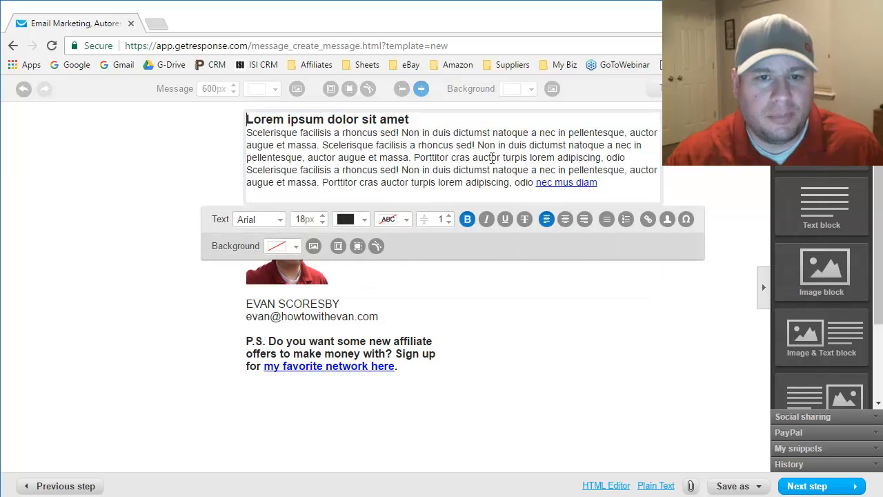
click(374, 169)
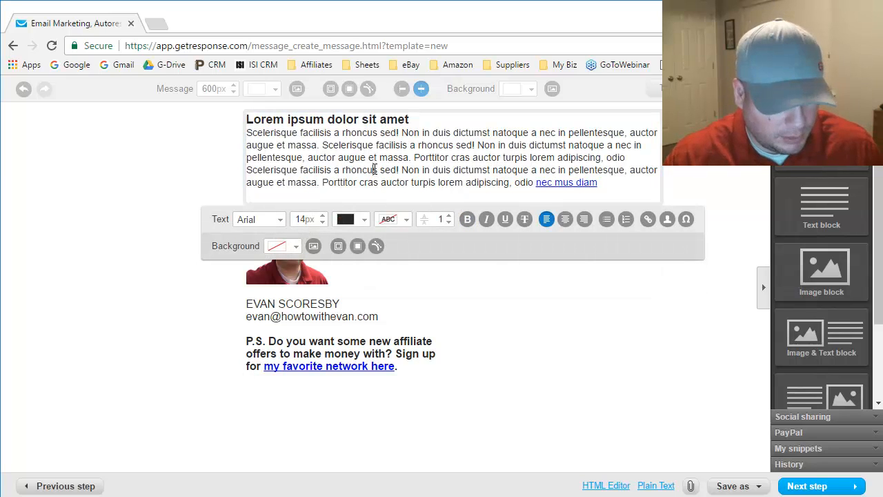
key(ctrl+a)
key(BackSpace)
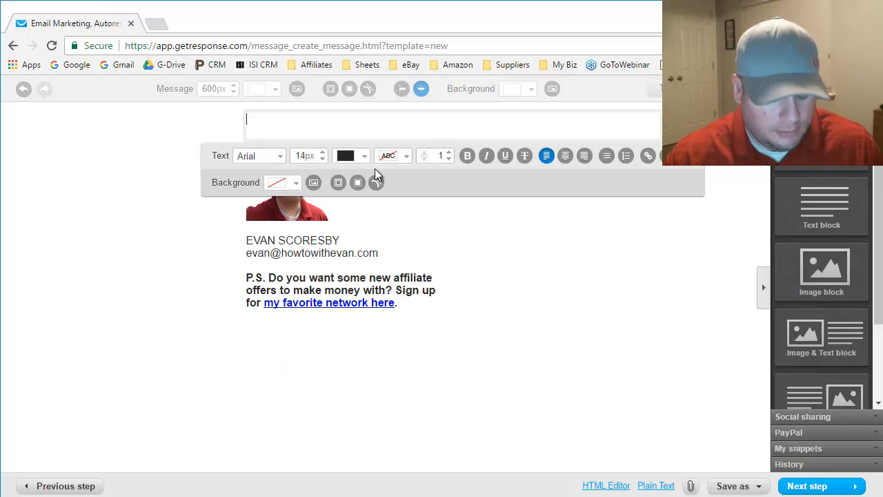
text(d)
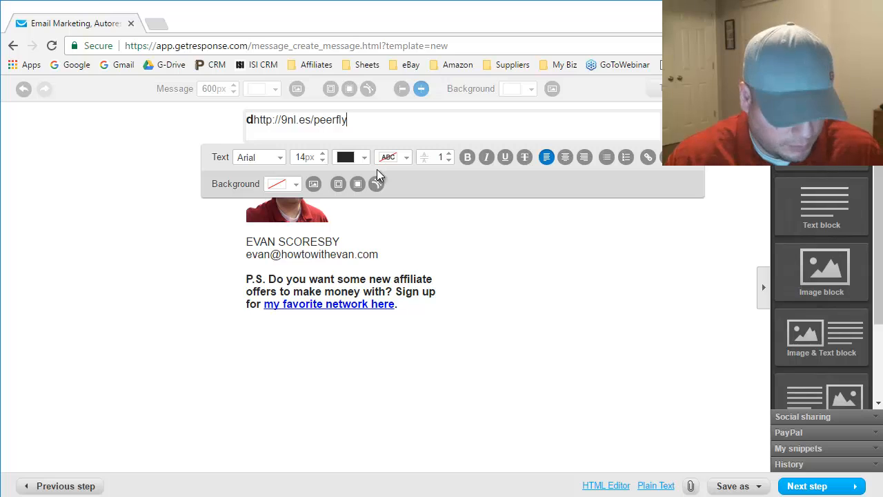
key(ctrl+z)
key(BackSpace)
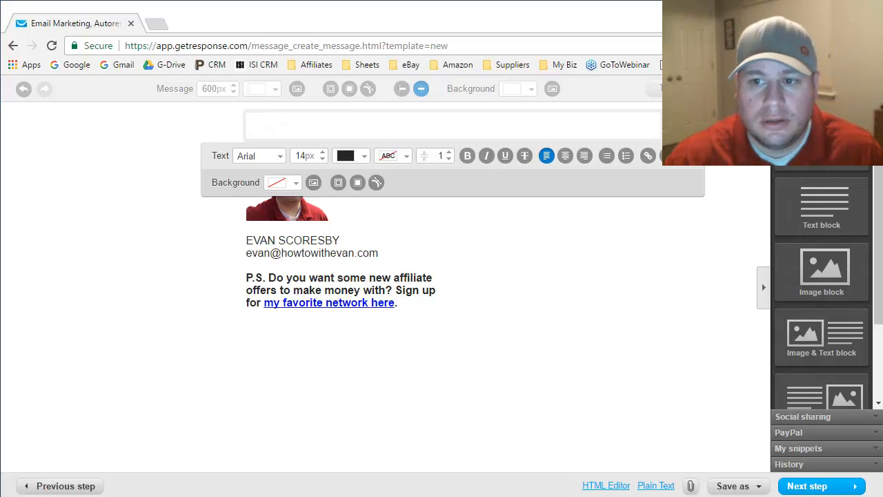
- Paste the prepared email body starting 'Hello [[firstname]],' and select the 'Access the Tutorial Here' line
click(302, 130)
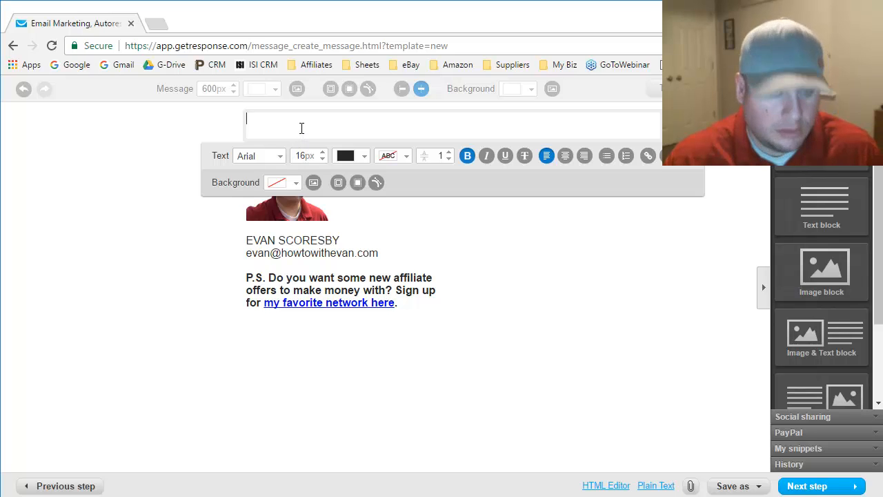
text(Hello [[firstname]],  Are you new to GetResponse and trying to figure out how it all works?  I just published a new how-to tutorial that shows you how to create a broadcast email.  An email marketing newsletter is a great way to stay in touch with your email list to provide value-based content.  Access the Tutorial Here http://howtowithevan.com/email-marketing-newsletter/  Hope it helps and keep persisting until you succeed!)
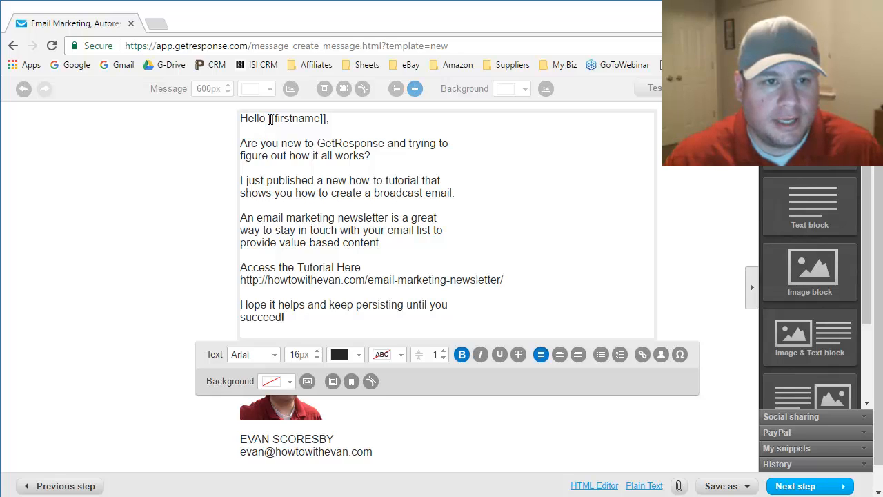
drag(269, 118, 336, 118)
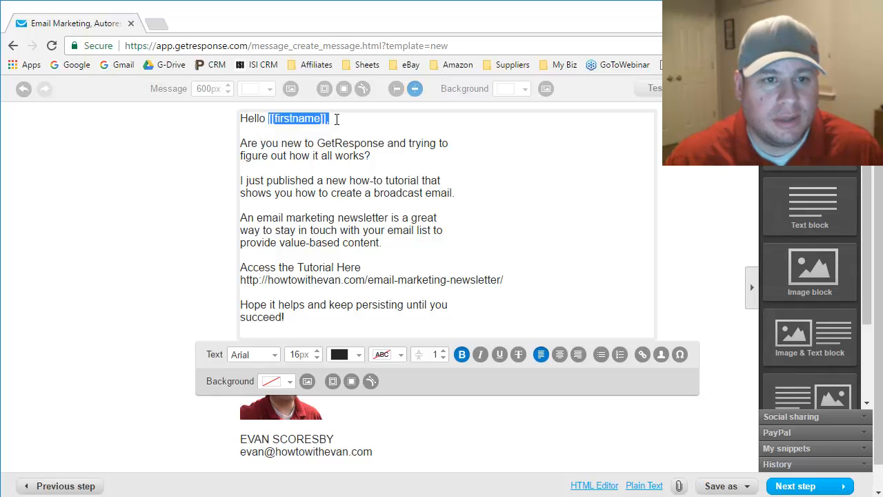
click(348, 165)
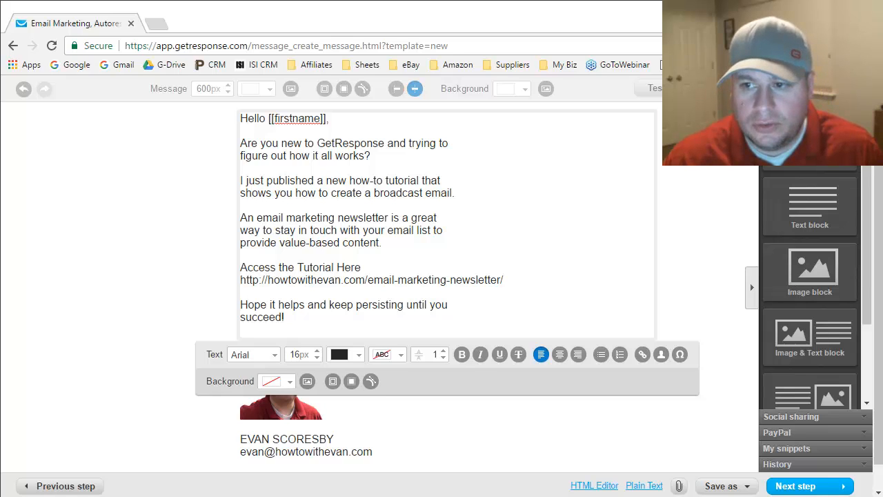
click(385, 230)
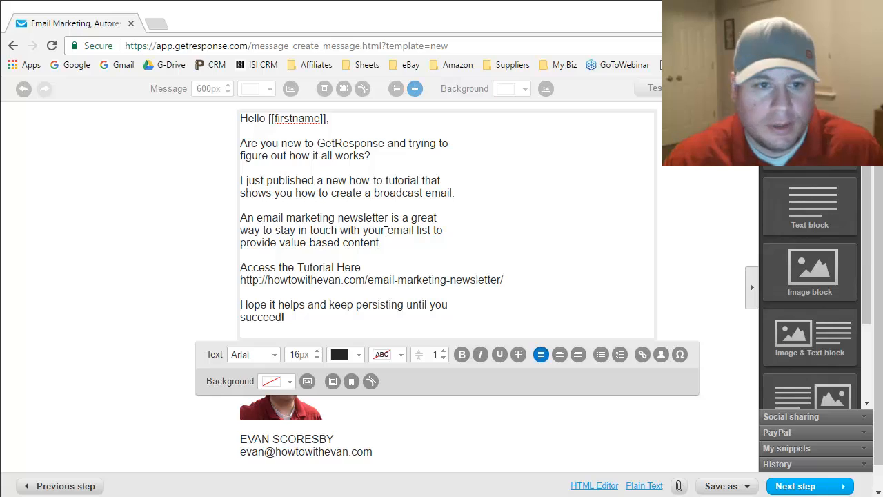
drag(242, 268, 365, 269)
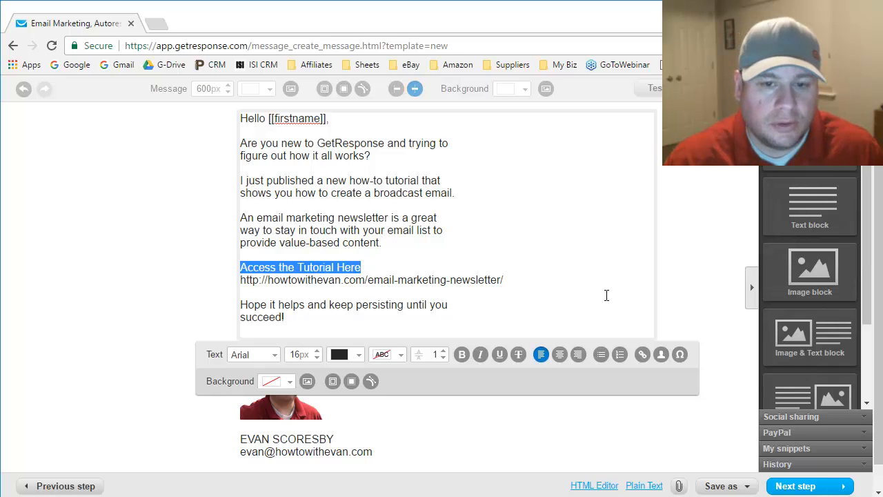
- Link 'Access the Tutorial Here' to the tutorial page address
click(642, 355)
click(394, 266)
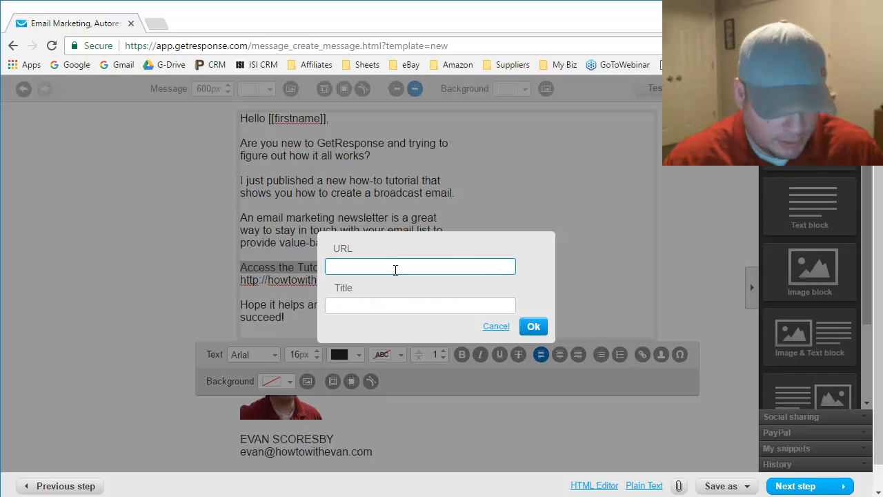
key(ctrl+v)
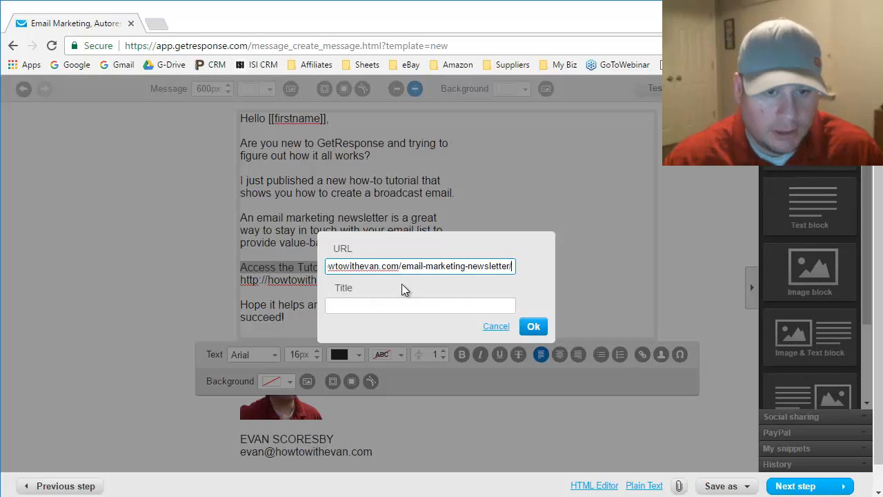
click(533, 327)
click(241, 278)
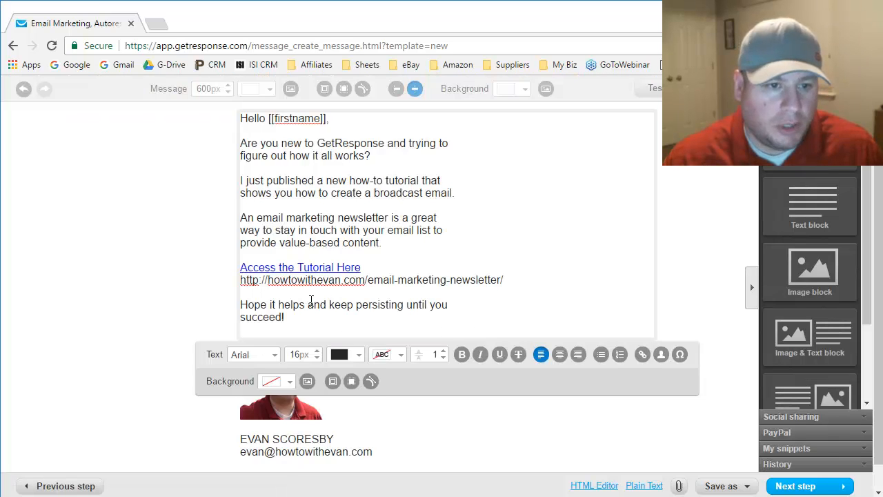
- Delete the bare tutorial URL line below the link
double_click(273, 279)
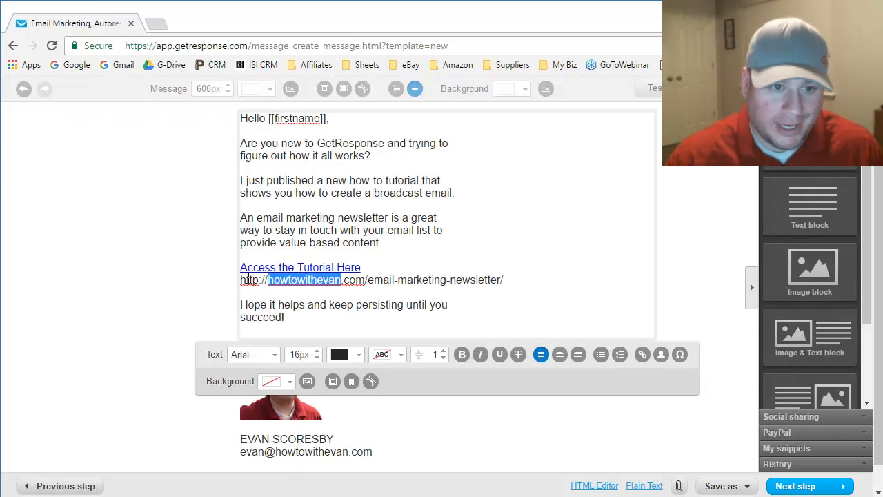
click(246, 279)
double_click(246, 280)
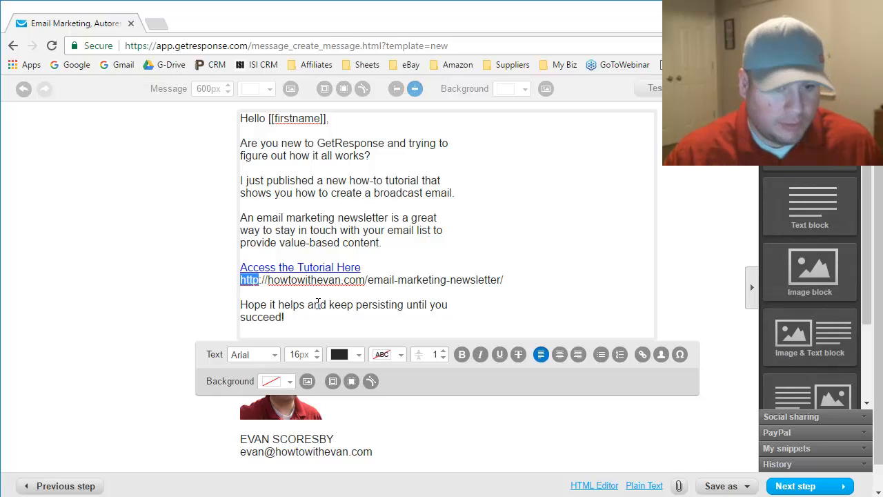
key(Home)
key(shift+End)
key(Delete)
key(Delete)
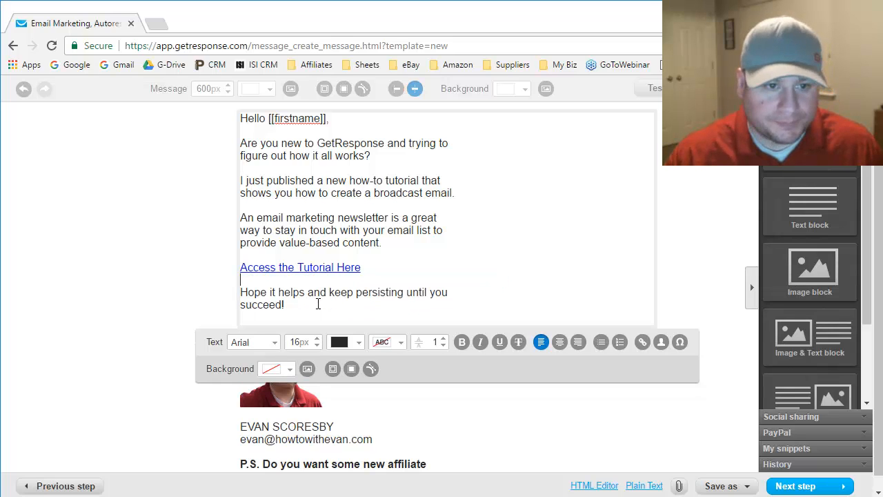
click(148, 236)
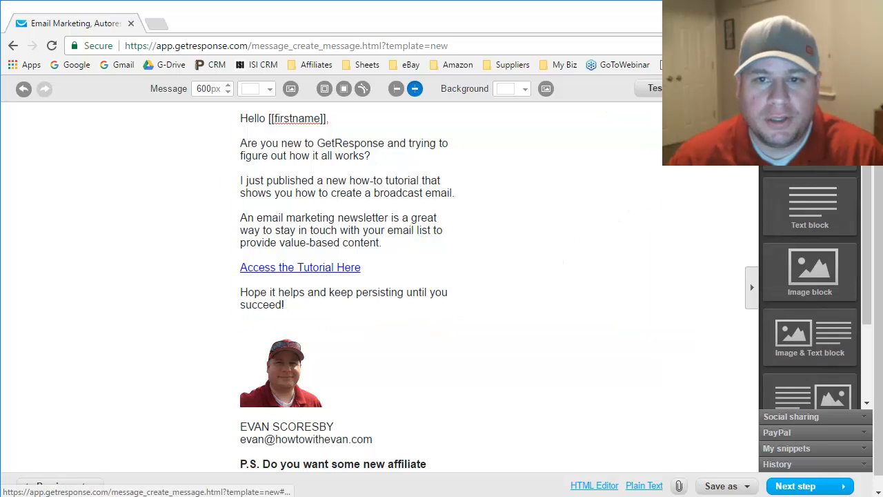
- Open the mobile preview and scroll through the newsletter to check its wrapping
click(797, 89)
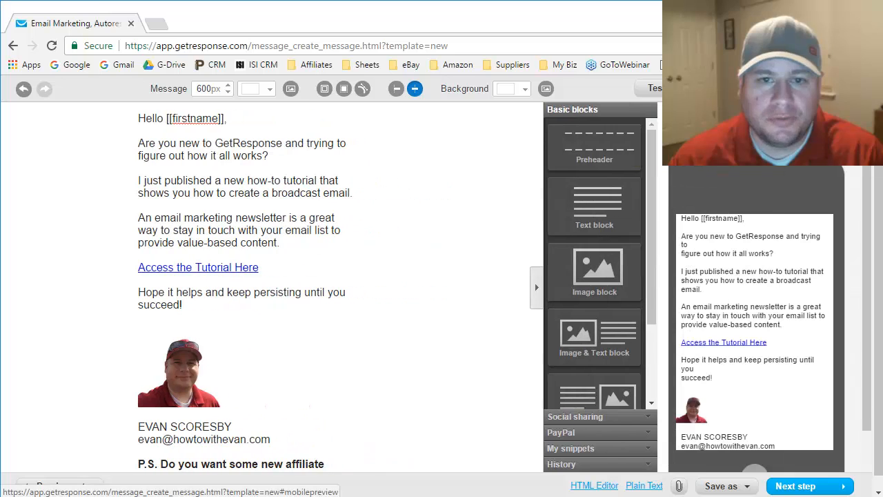
scroll(727, 335, down, 2)
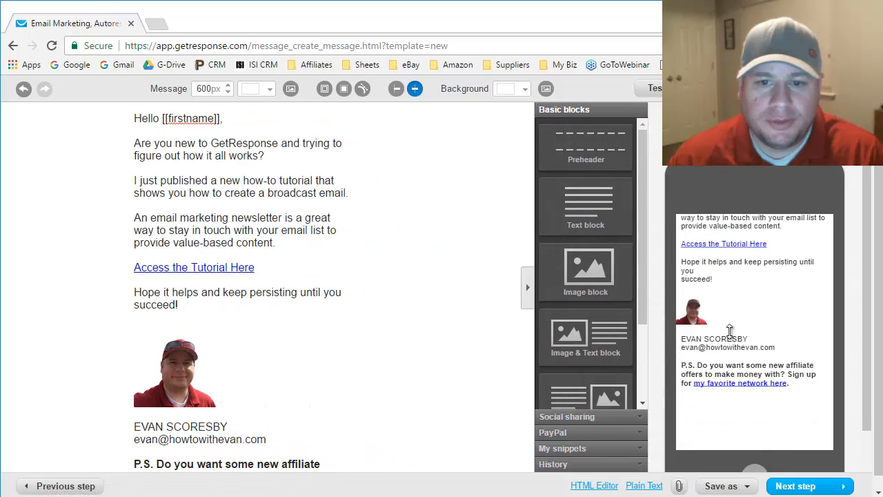
scroll(734, 335, up, 1)
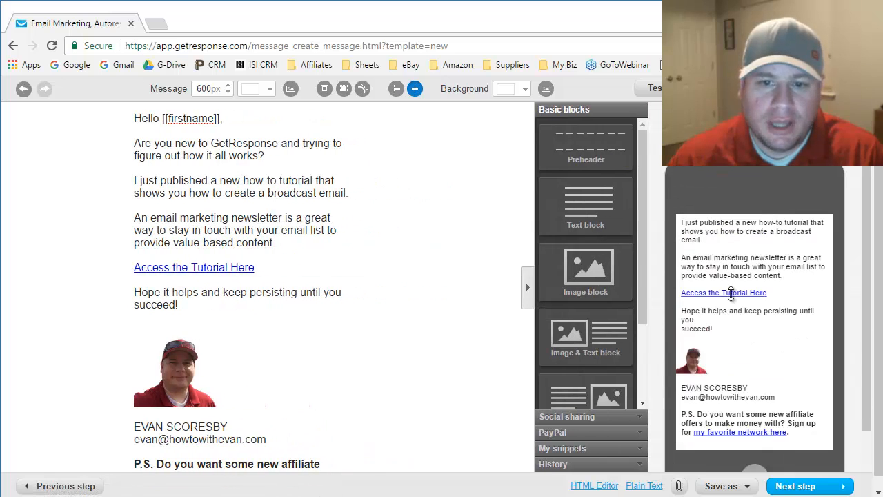
scroll(741, 296, up, 2)
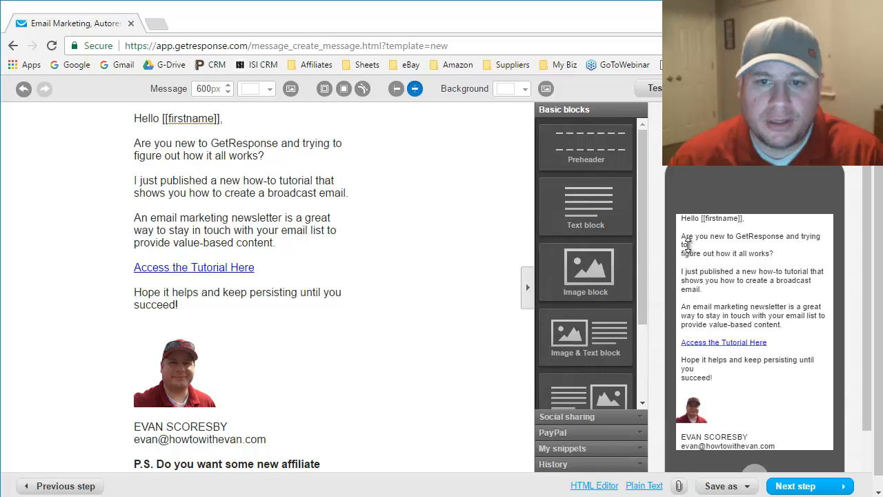
click(334, 147)
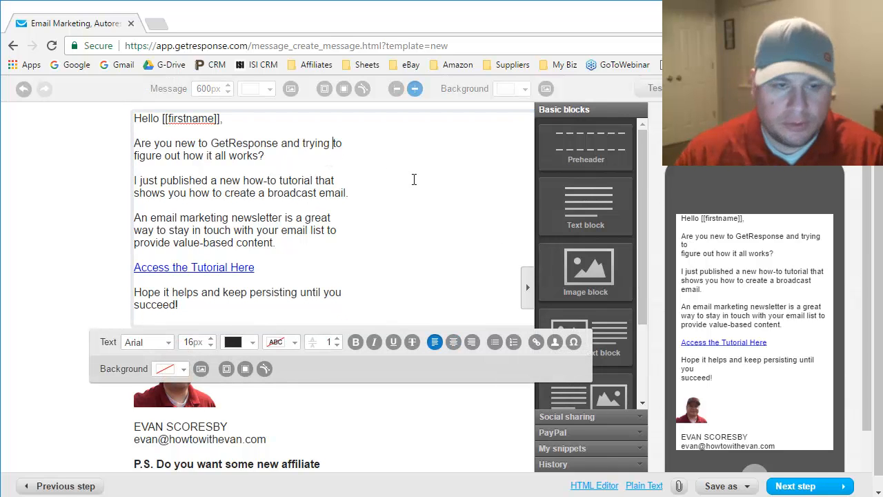
- Rejoin 'to figure out how it all works?' onto one line and save a draft
key(Return)
key(End)
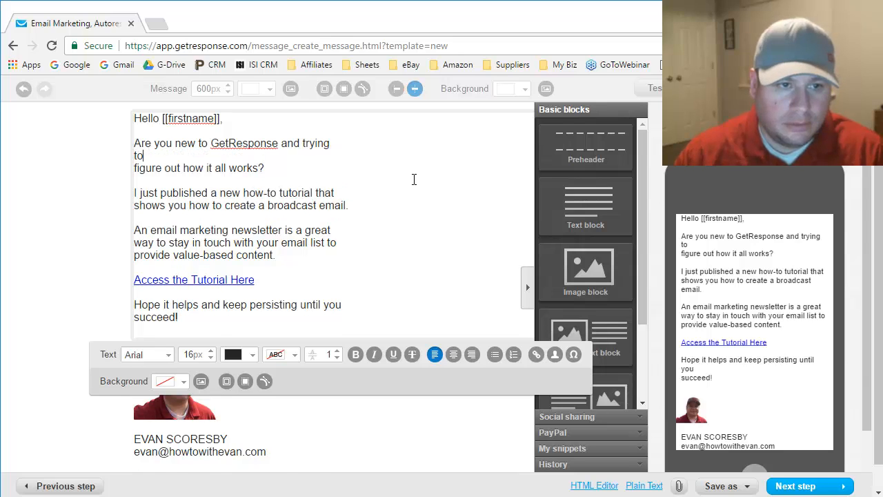
key(Delete)
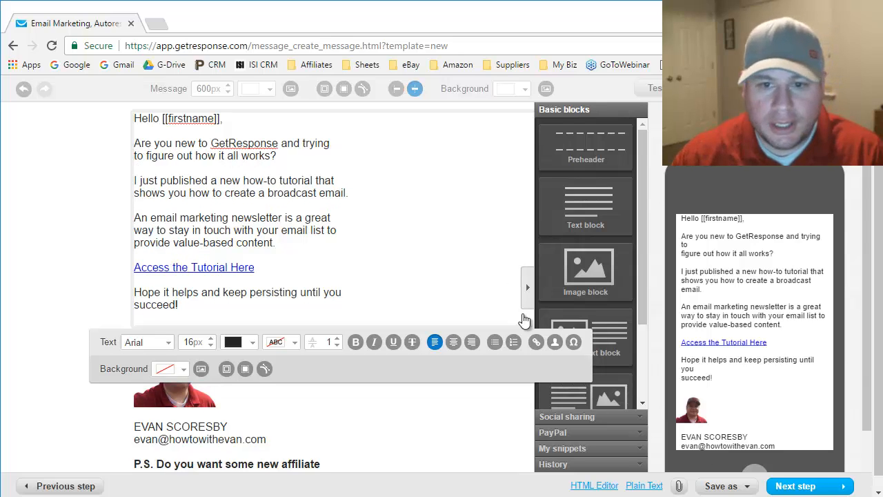
click(721, 486)
click(715, 464)
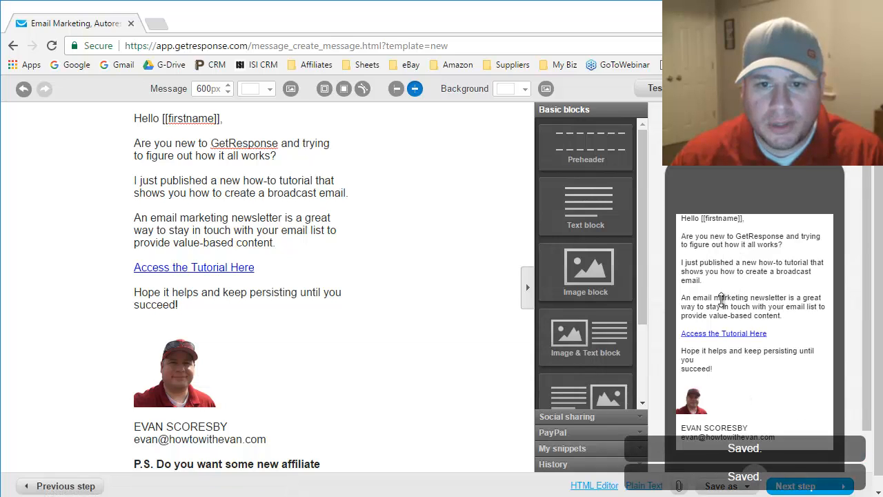
- Move 'you' onto the line so the sign-off reads 'until you succeed!', then save the draft
scroll(741, 318, down, 3)
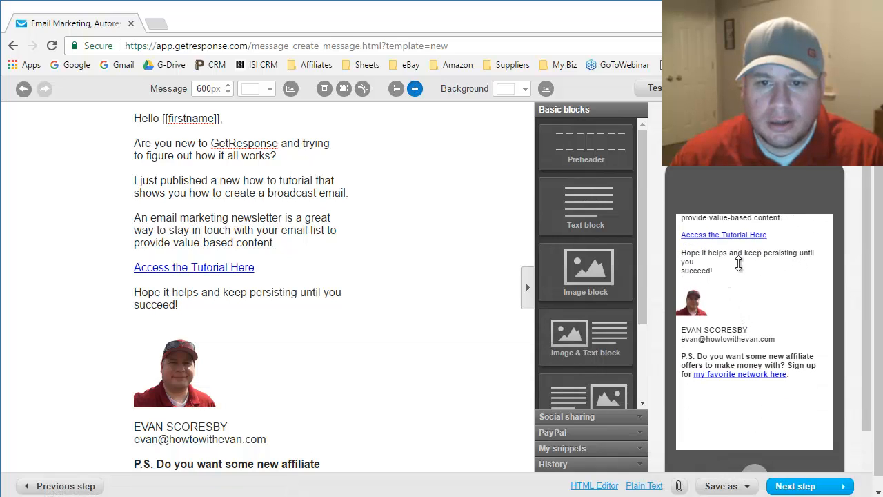
click(328, 292)
double_click(335, 294)
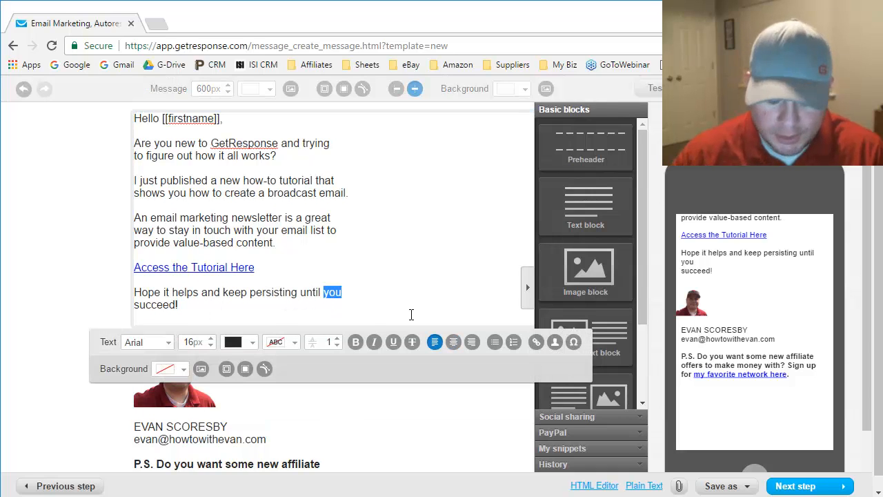
key(Left)
key(BackSpace)
key(Return)
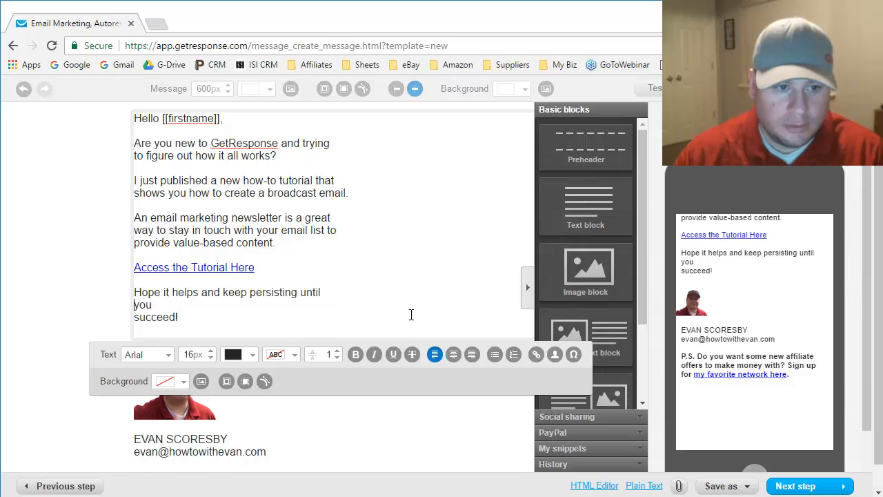
key(End)
key(Delete)
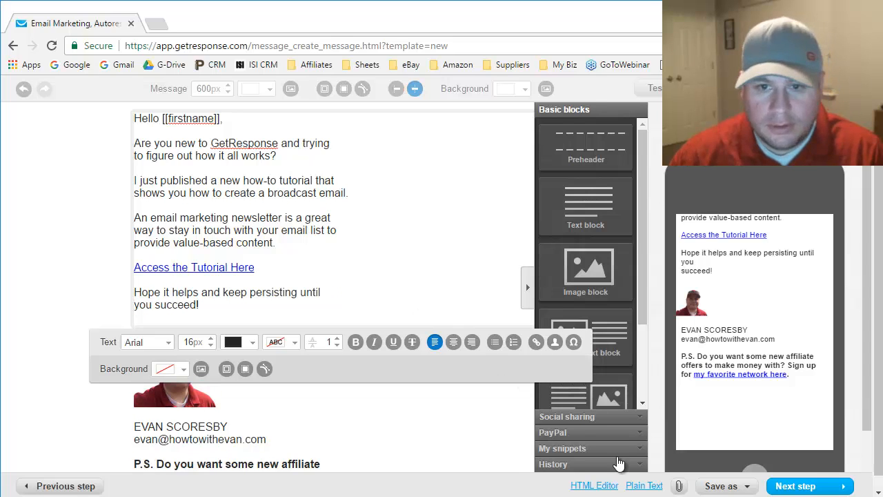
click(717, 486)
click(710, 463)
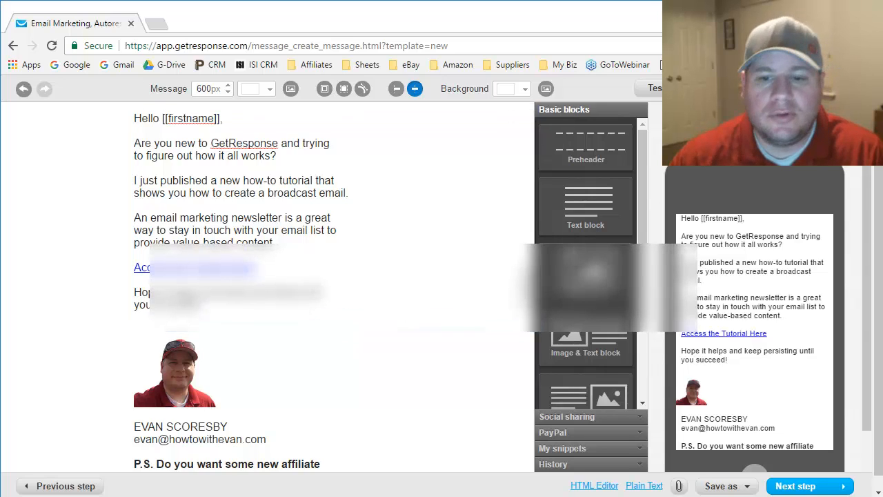
- Include the first, third and fourth campaign lists as recipients and continue to the summary
click(804, 490)
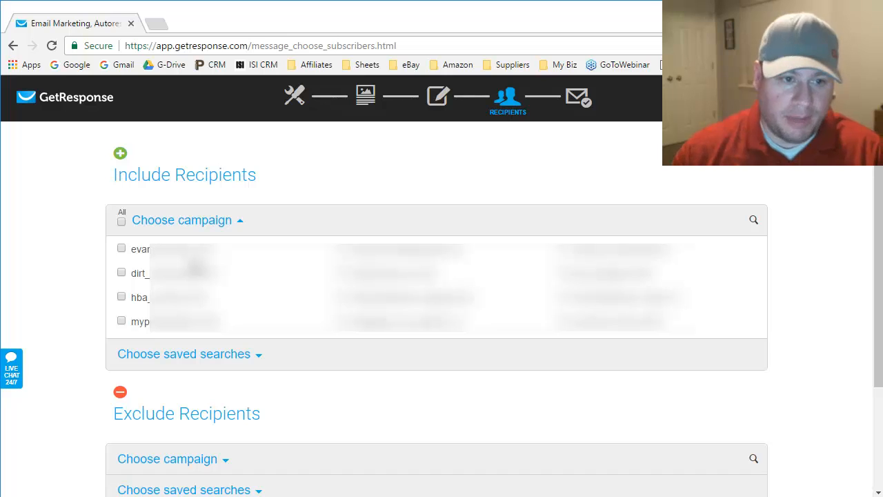
click(121, 249)
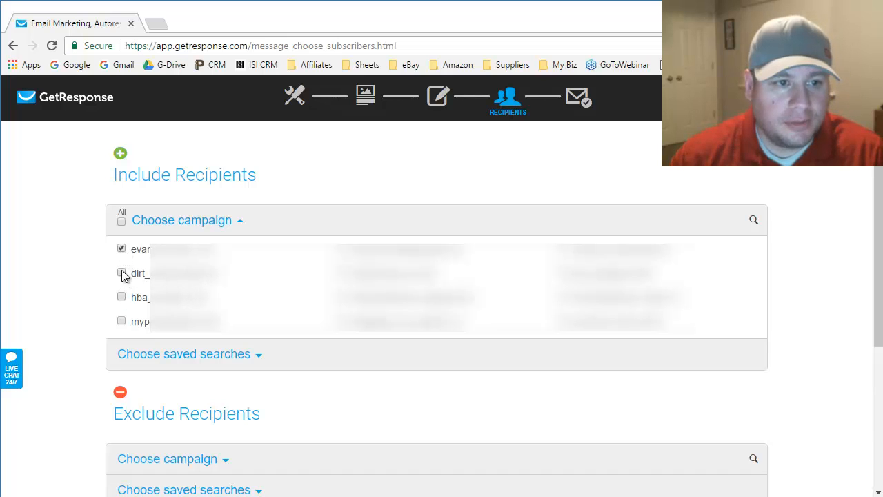
click(121, 296)
click(121, 321)
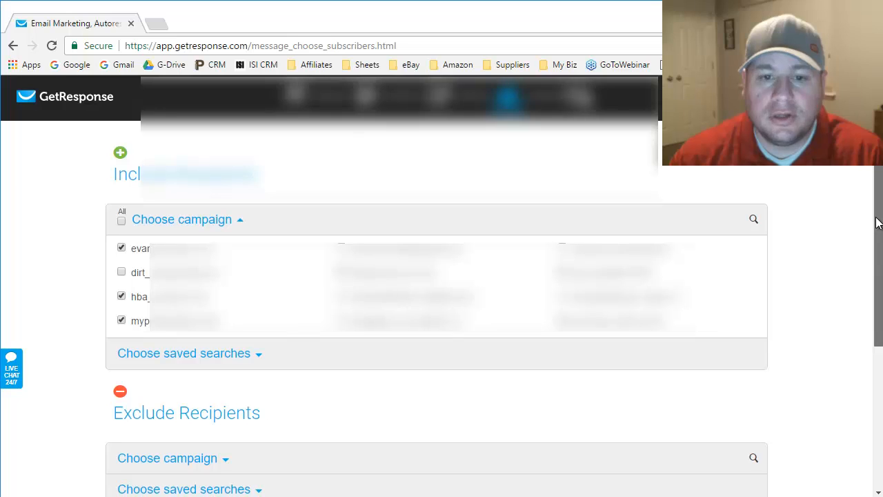
scroll(442, 276, down, 2)
scroll(879, 372, down, 2)
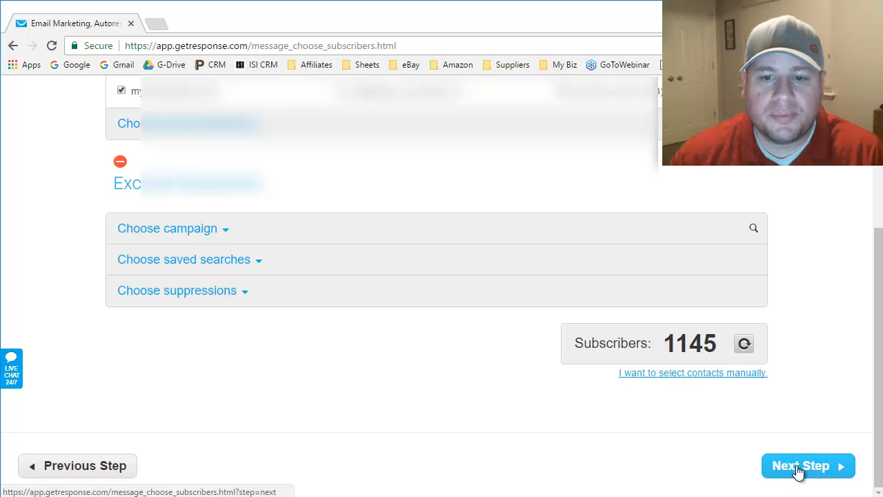
click(798, 469)
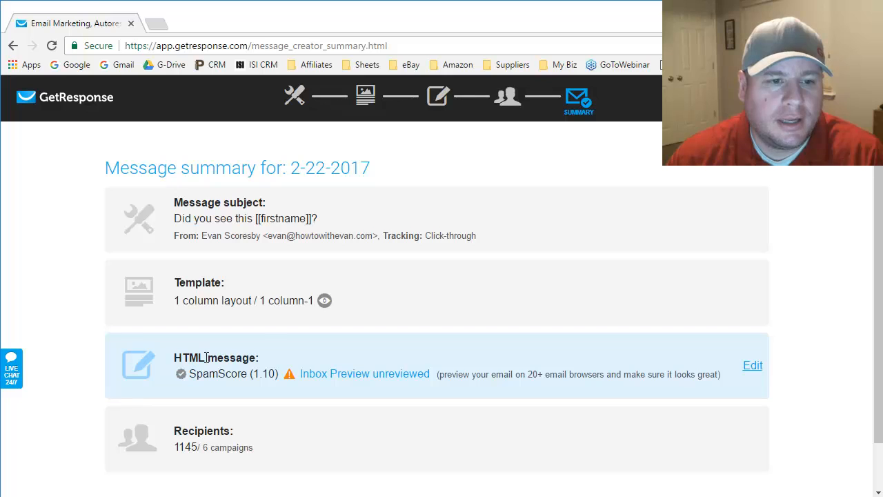
- Scroll the message summary and open the unreviewed Inbox Preview
scroll(207, 365, down, 1)
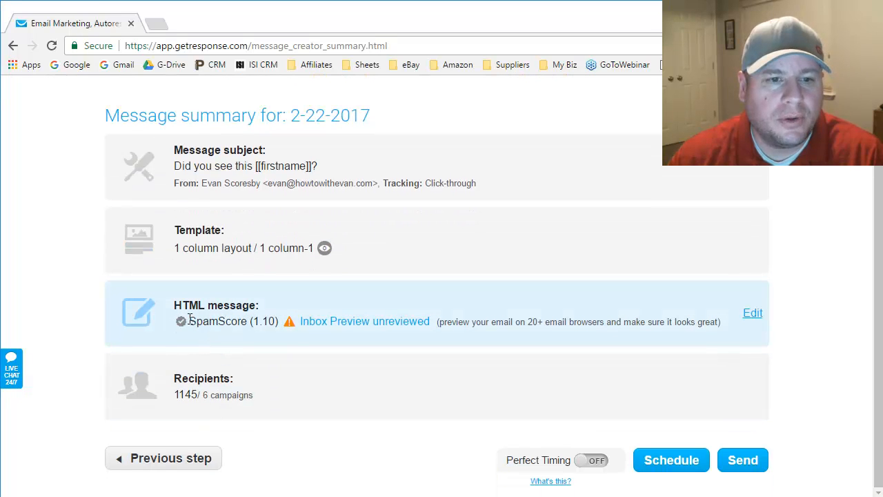
click(351, 324)
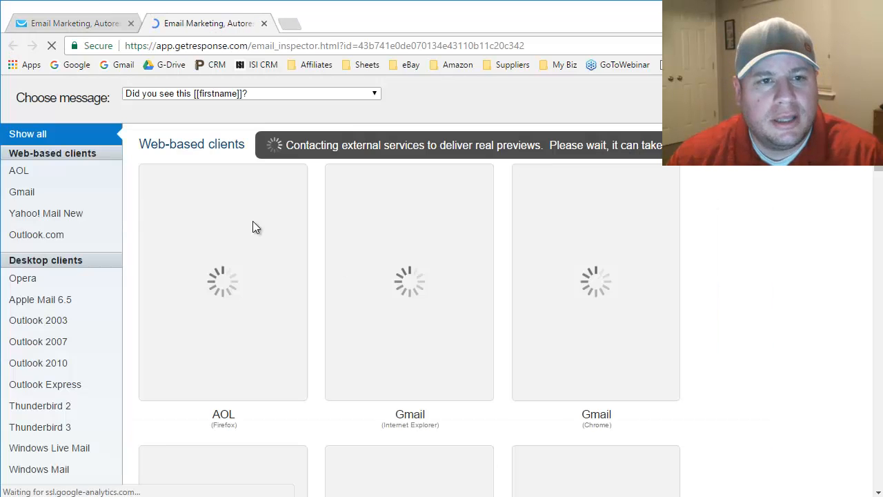
- Scroll through the AOL, Gmail, Yahoo and Outlook inbox previews while they load
scroll(442, 257, down, 1)
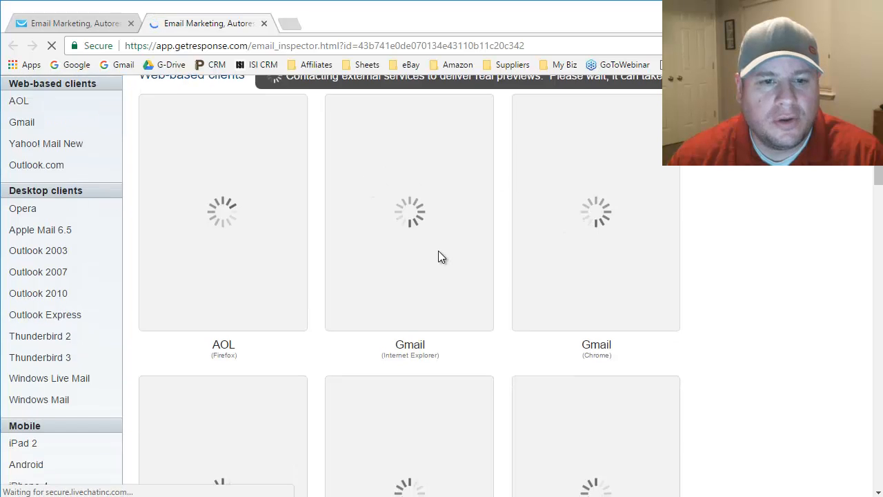
scroll(308, 241, down, 3)
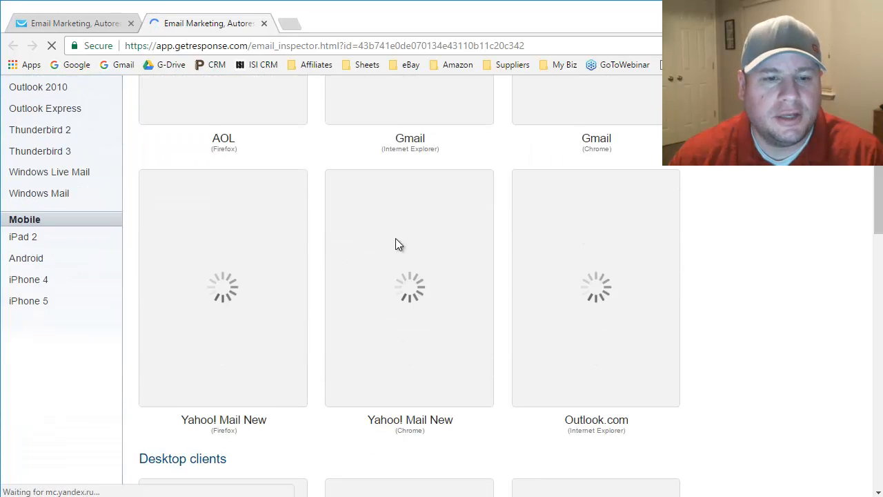
scroll(399, 245, down, 2)
scroll(405, 244, up, 3)
scroll(407, 244, down, 3)
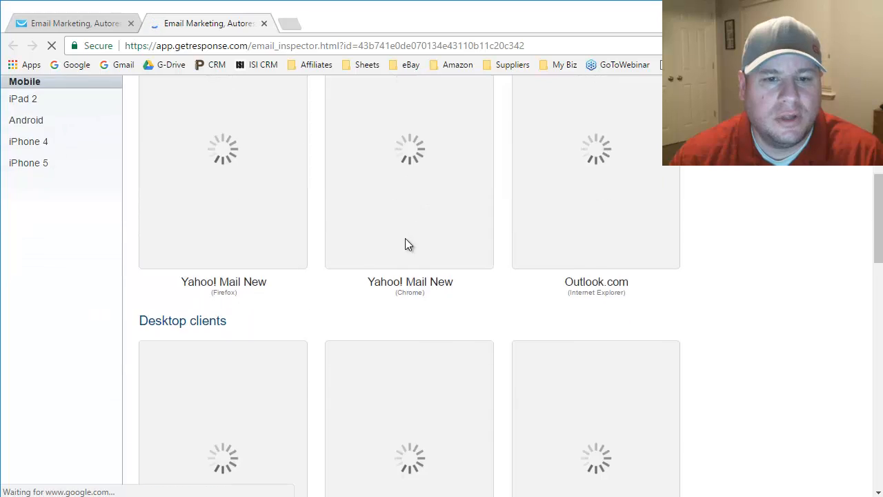
scroll(405, 240, up, 6)
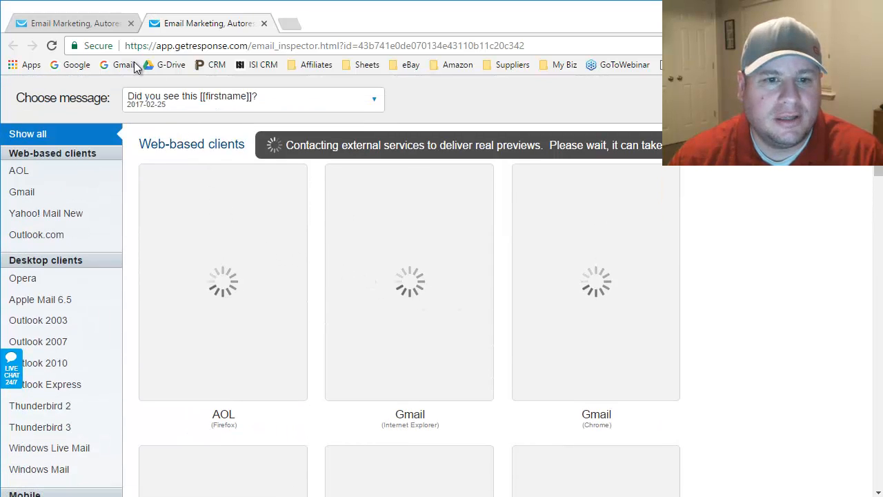
- Return to the first browser tab showing the message summary with Schedule and Send
click(89, 25)
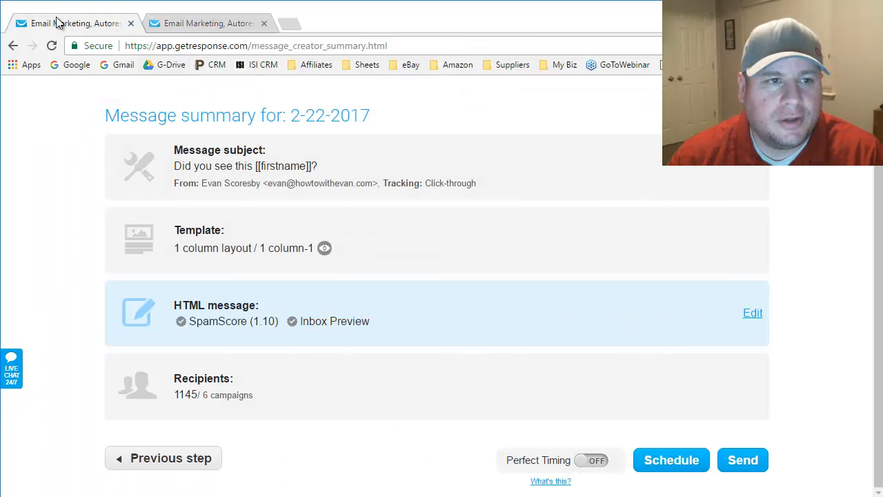